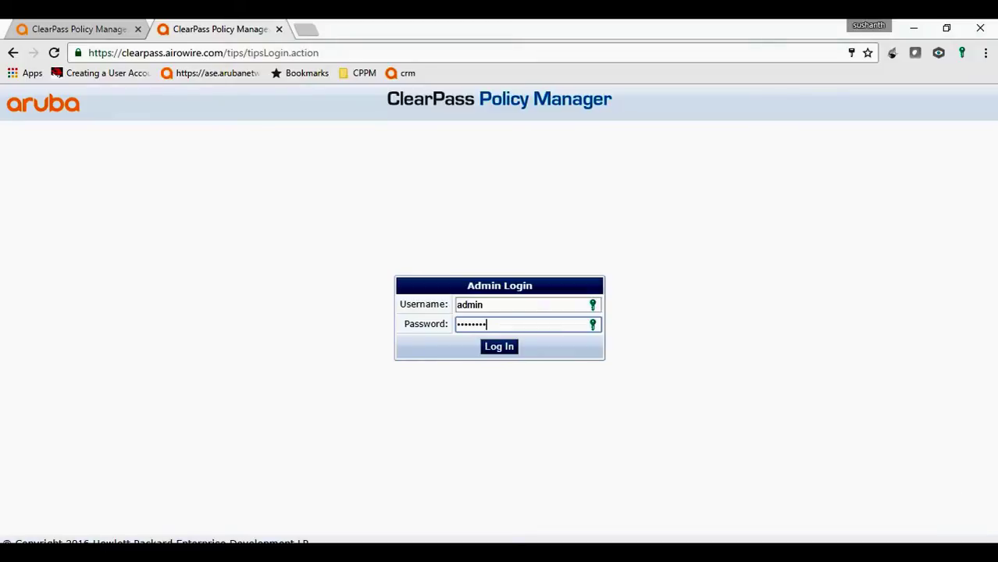
# Log in to ClearPass Policy Manager as the admin user to reach the Dashboard
pyautogui.click(504, 350)
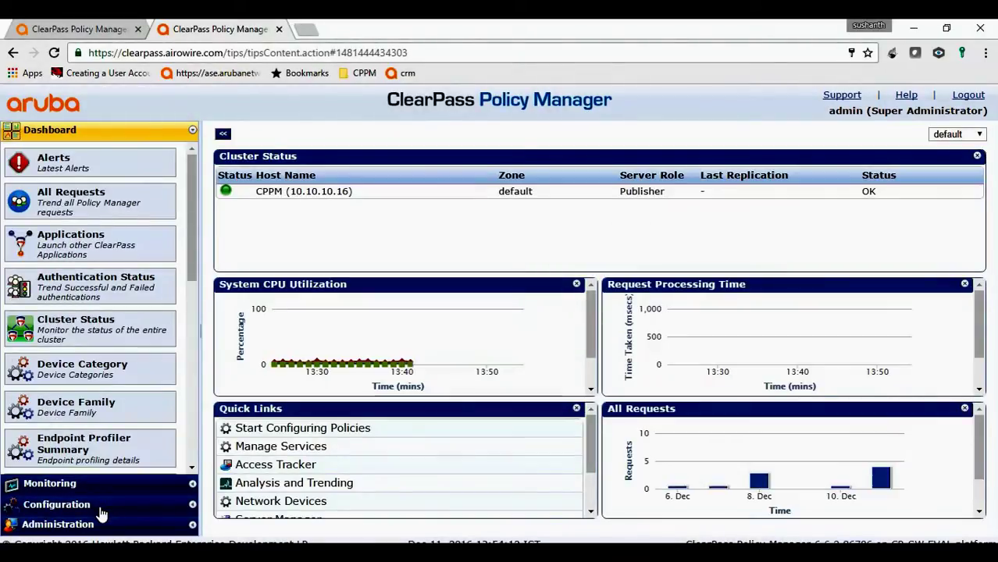
# Open the Airowire AD authentication source's Primary connection settings
pyautogui.click(101, 505)
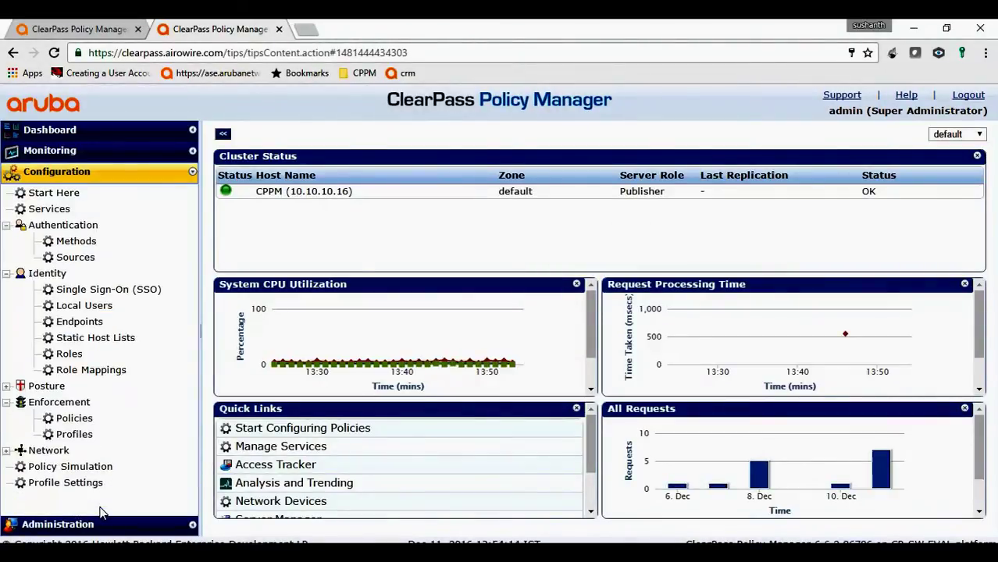
pyautogui.click(70, 260)
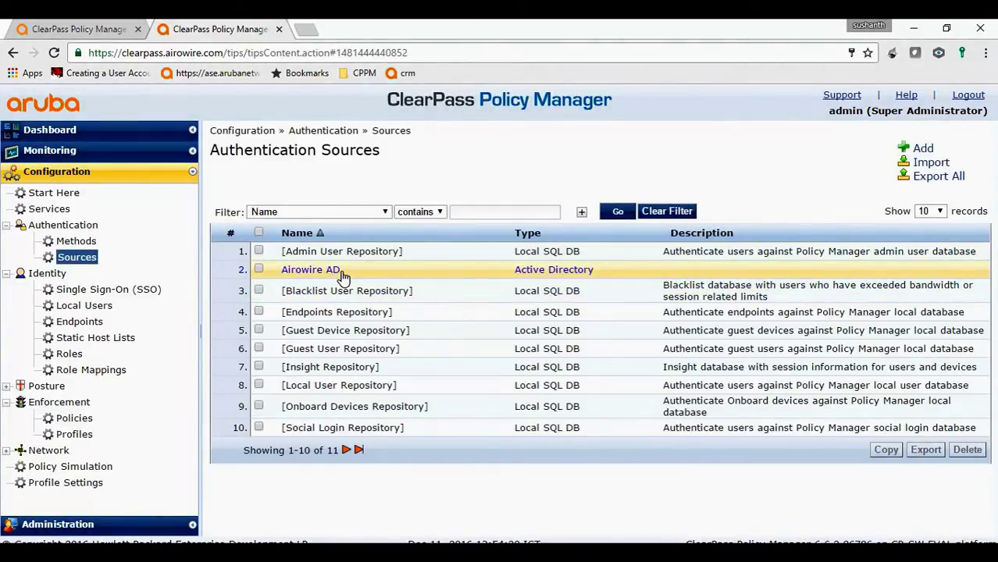
pyautogui.click(340, 273)
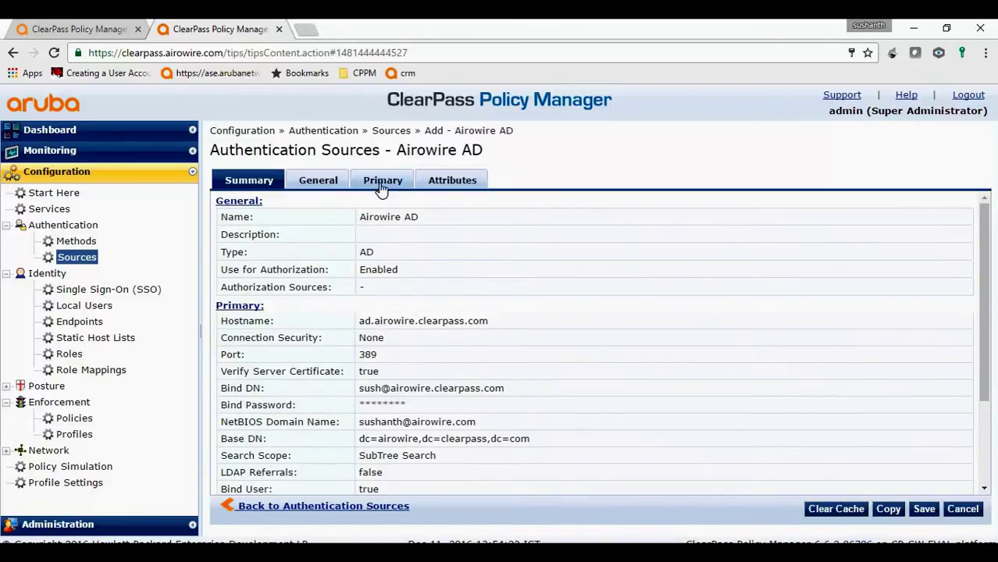
pyautogui.click(382, 184)
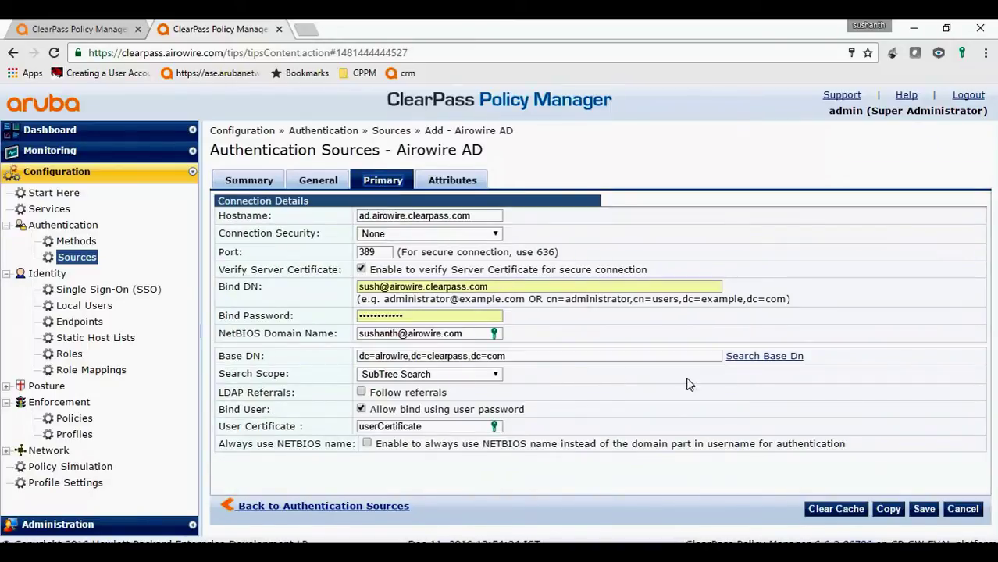
# Retype the bind password and confirm Base DN dc=airowire,dc=clearpass,dc=com via Search Base Dn
pyautogui.click(761, 356)
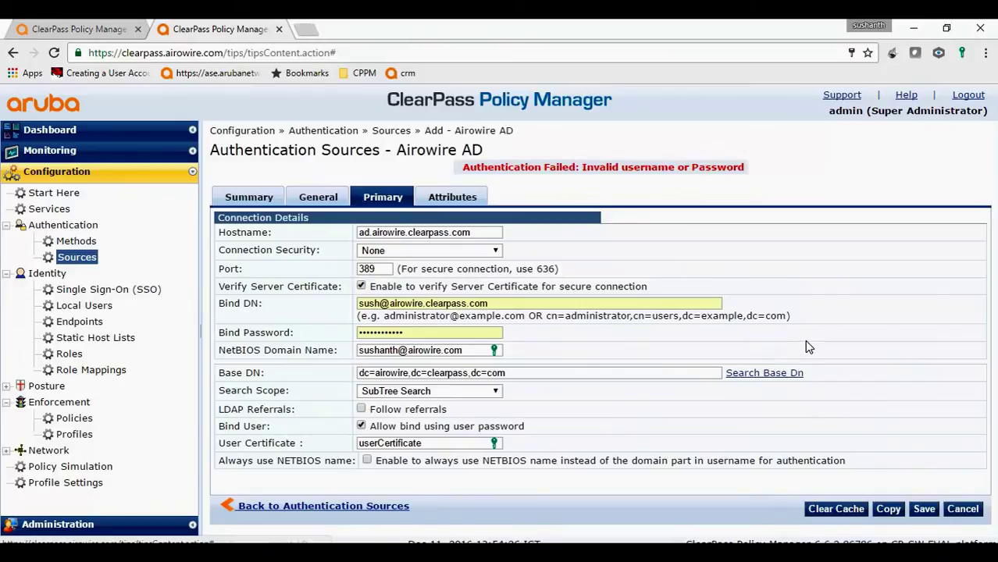
pyautogui.doubleClick(445, 335)
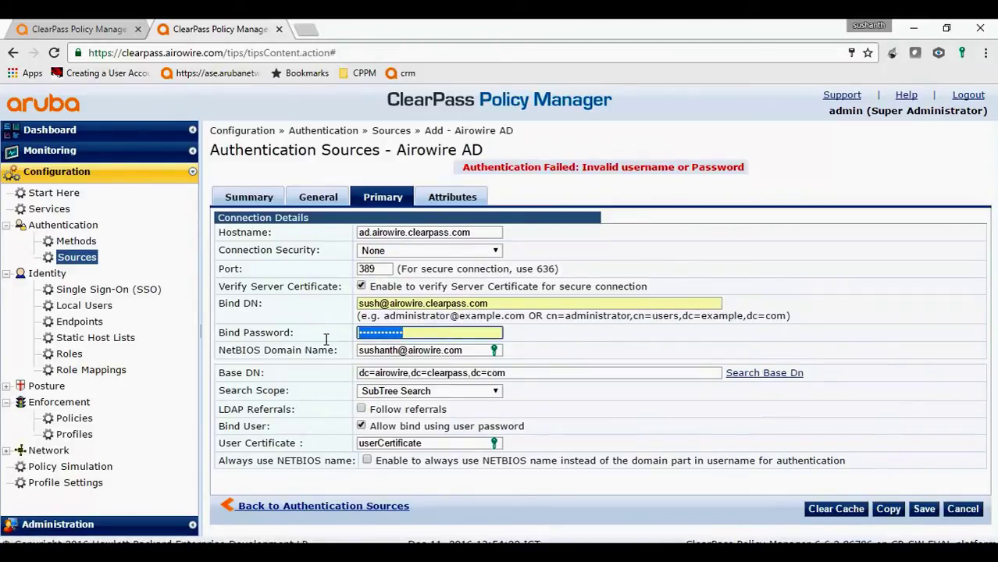
pyautogui.write('abcd')
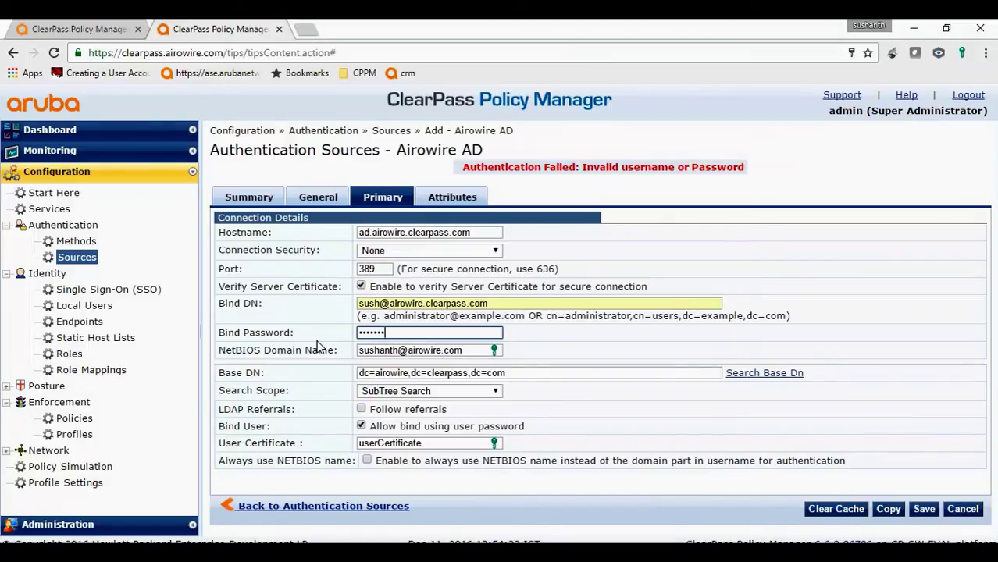
pyautogui.click(853, 388)
pyautogui.click(790, 373)
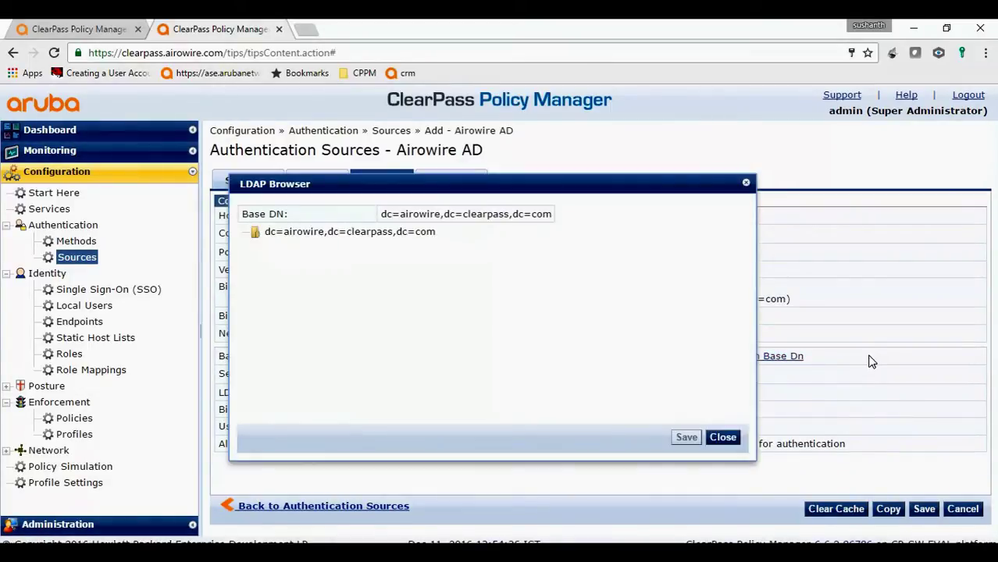
pyautogui.click(722, 438)
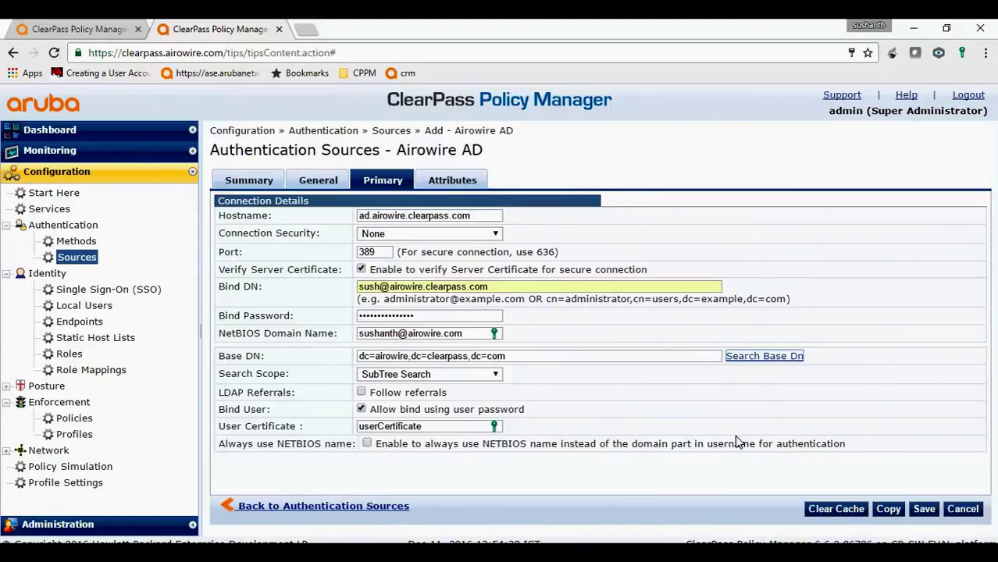
# Save the Airowire AD source, decline the password-saving prompt, and go to the Services list
pyautogui.click(922, 508)
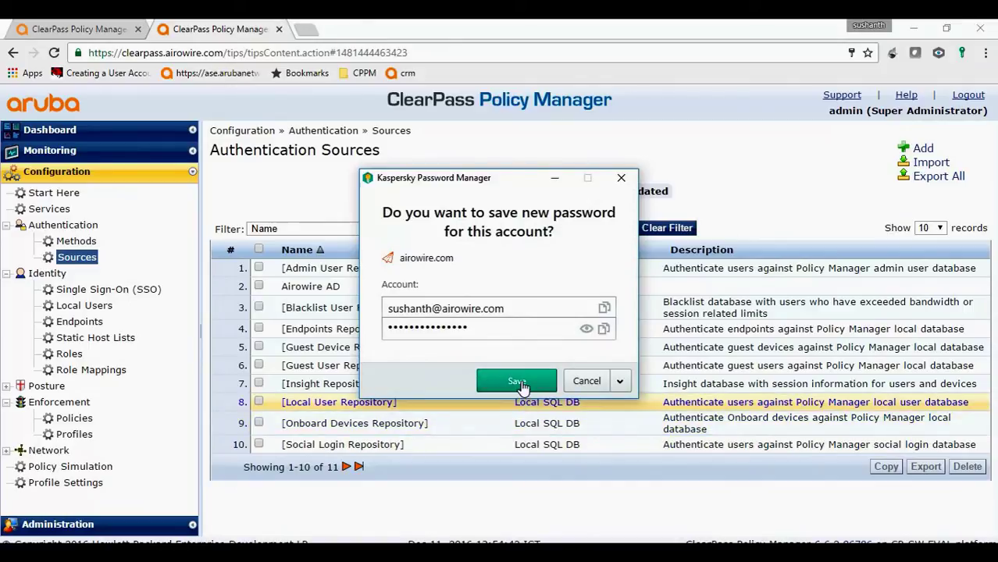
pyautogui.click(586, 381)
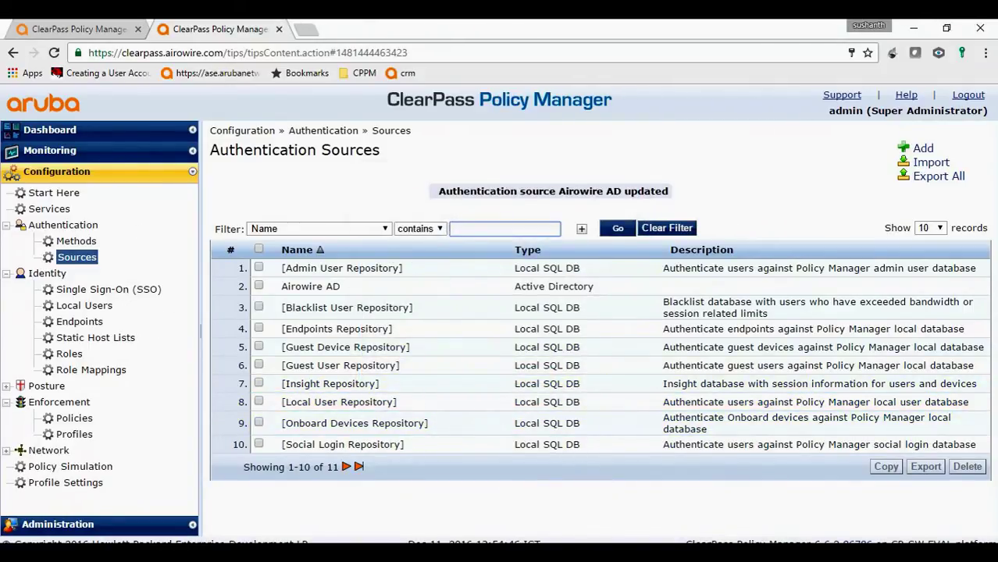
pyautogui.click(50, 208)
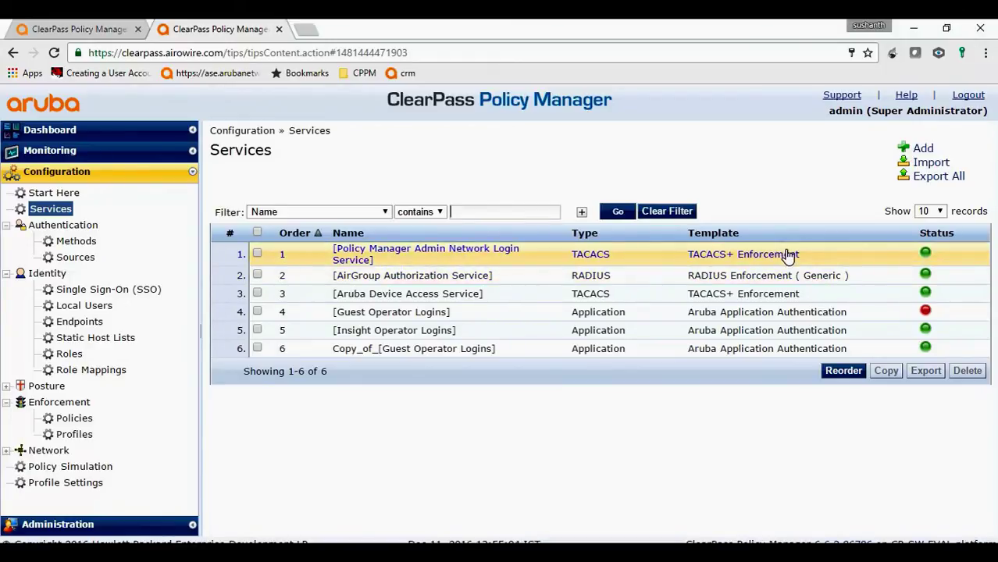
# Copy the Policy Manager Admin Network Login Service and move Airowire AD to the top of its authentication sources
pyautogui.click(257, 255)
pyautogui.click(886, 373)
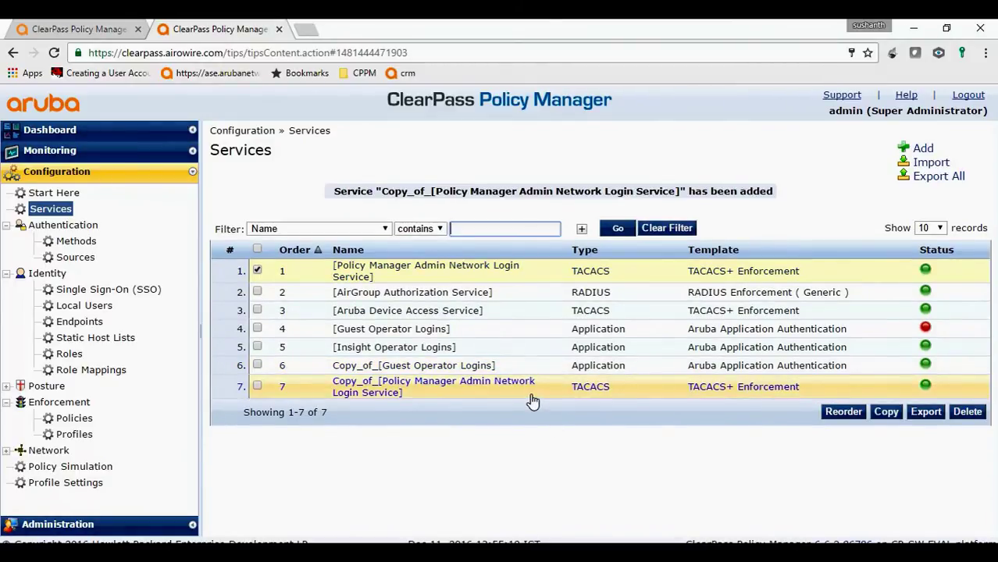
pyautogui.click(531, 400)
pyautogui.click(392, 185)
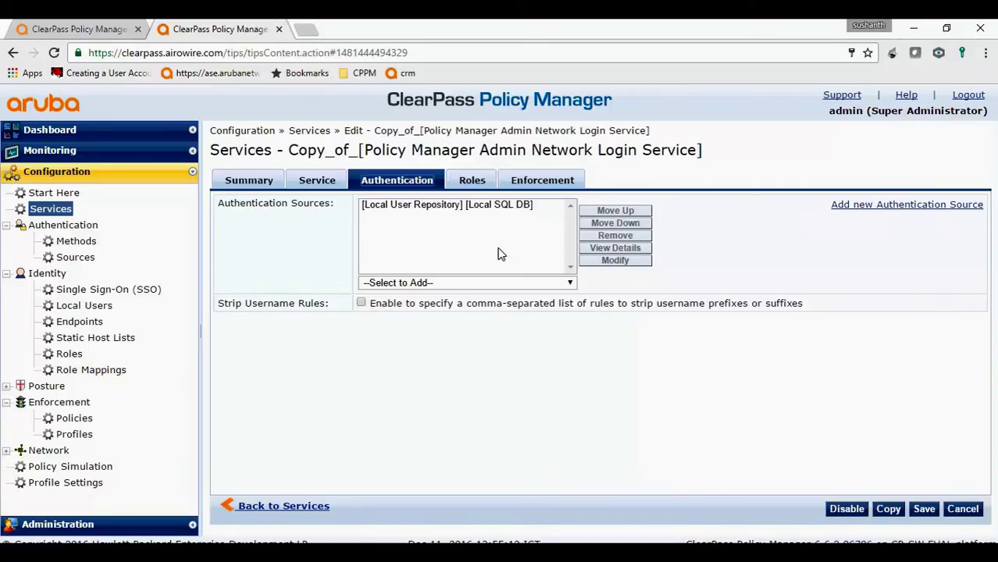
pyautogui.click(425, 282)
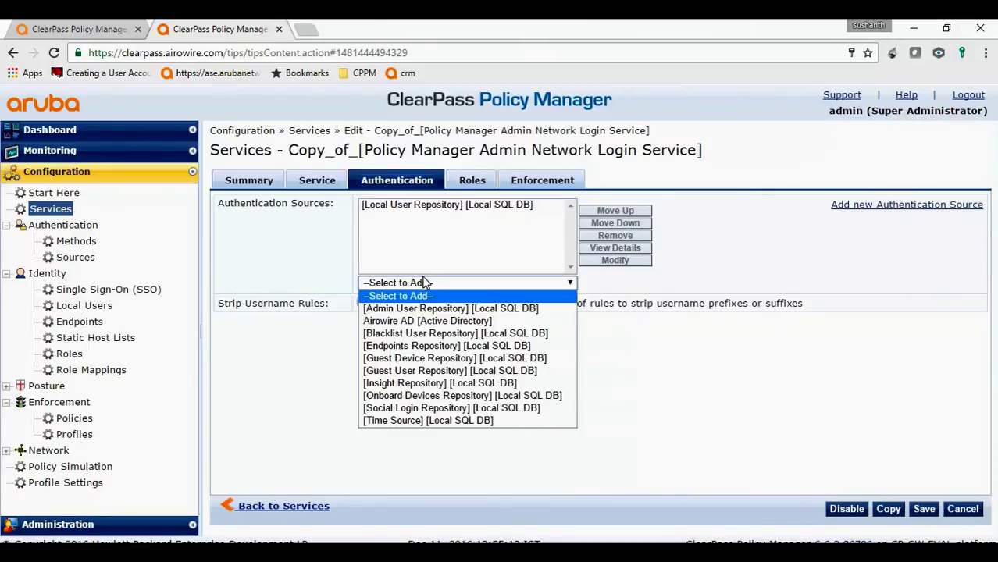
pyautogui.click(419, 321)
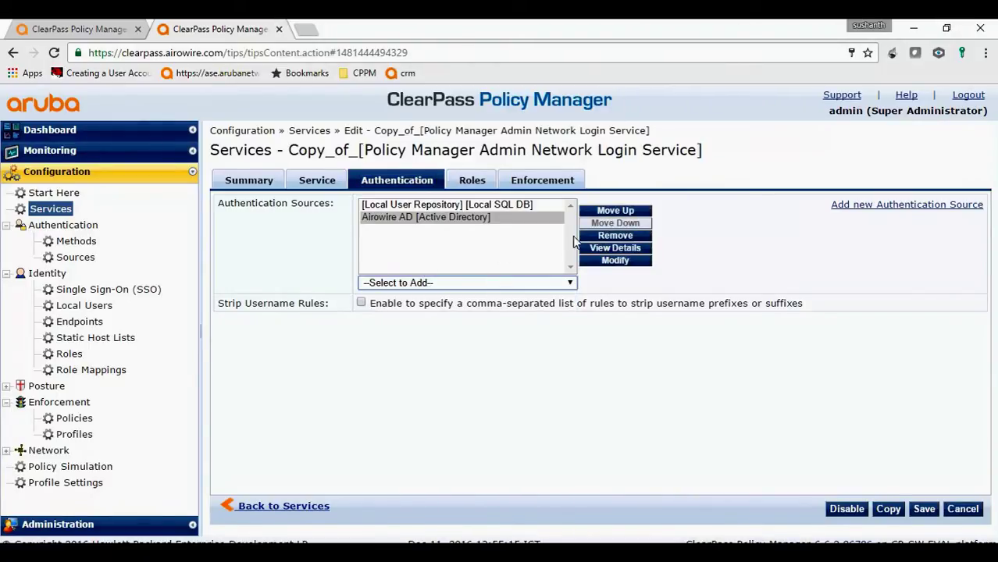
pyautogui.click(620, 218)
# Check the copy's roles and TACACS Super Admin enforcement, then add a new Role Mapping Policy
pyautogui.click(472, 181)
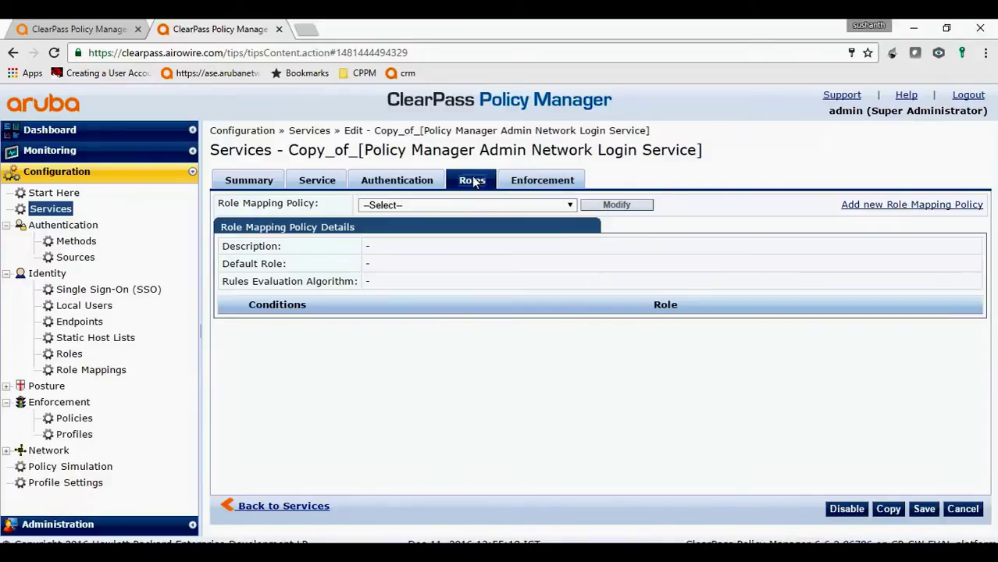
pyautogui.click(521, 184)
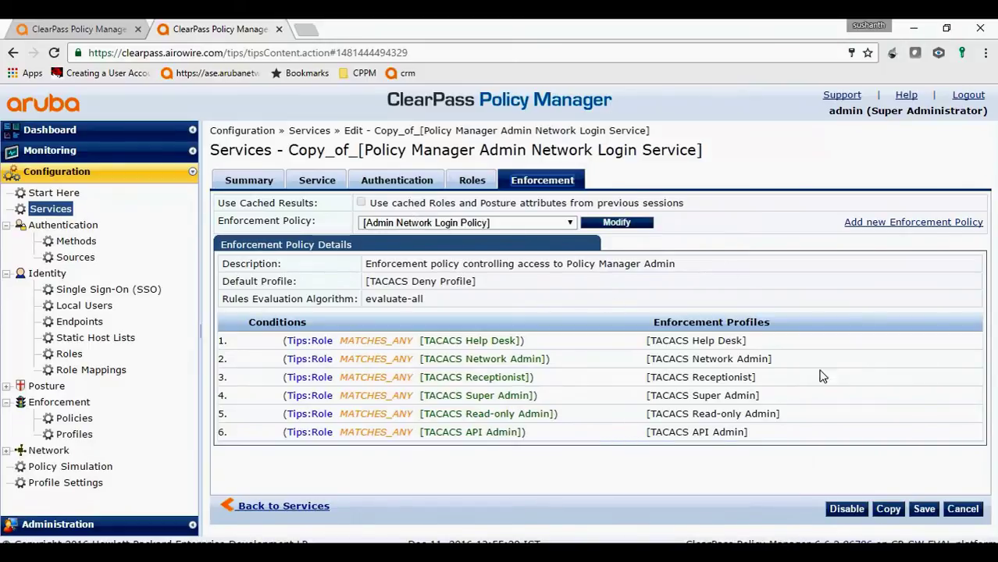
pyautogui.click(473, 181)
pyautogui.click(515, 182)
pyautogui.moveTo(420, 398); pyautogui.dragTo(531, 396)
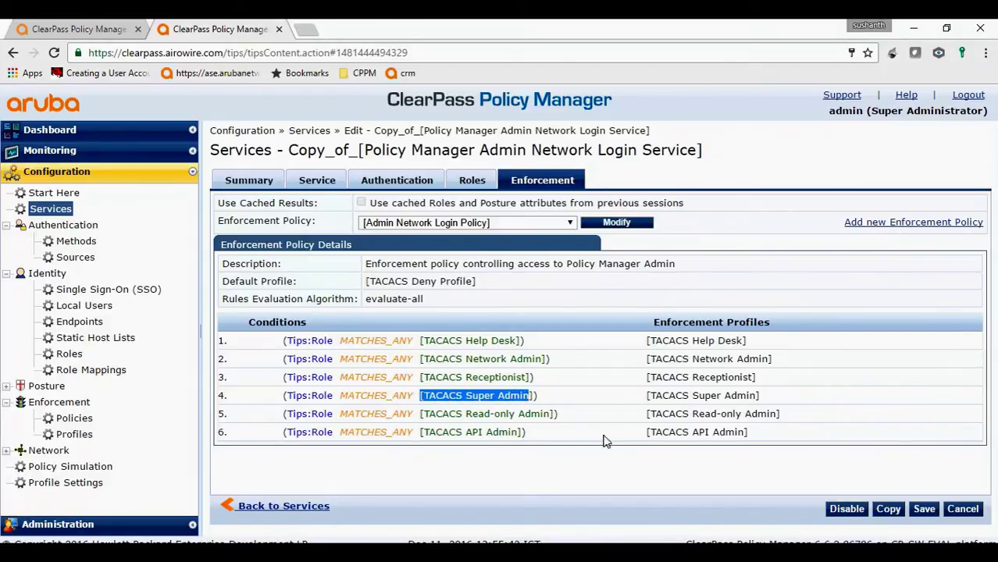
pyautogui.click(478, 181)
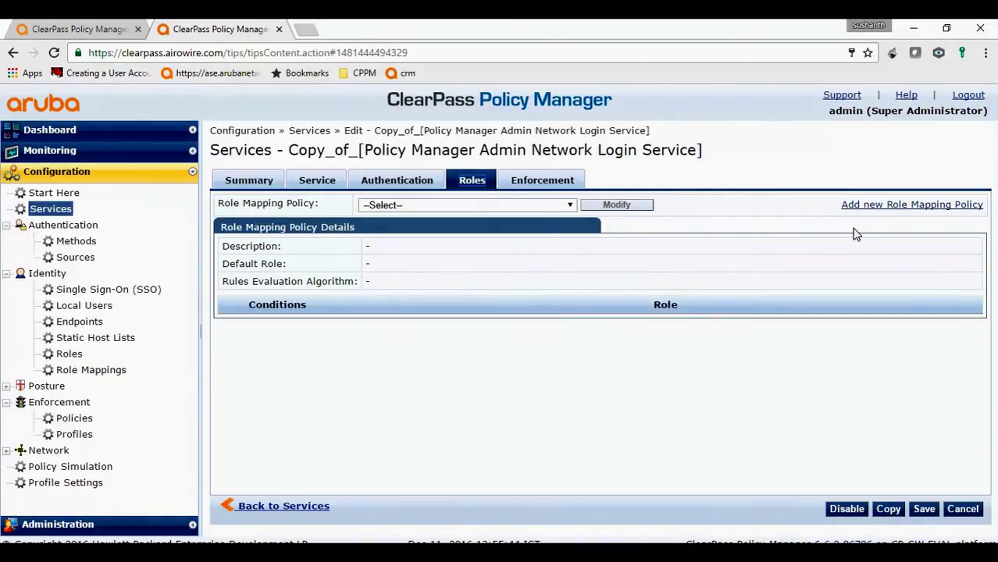
pyautogui.click(881, 206)
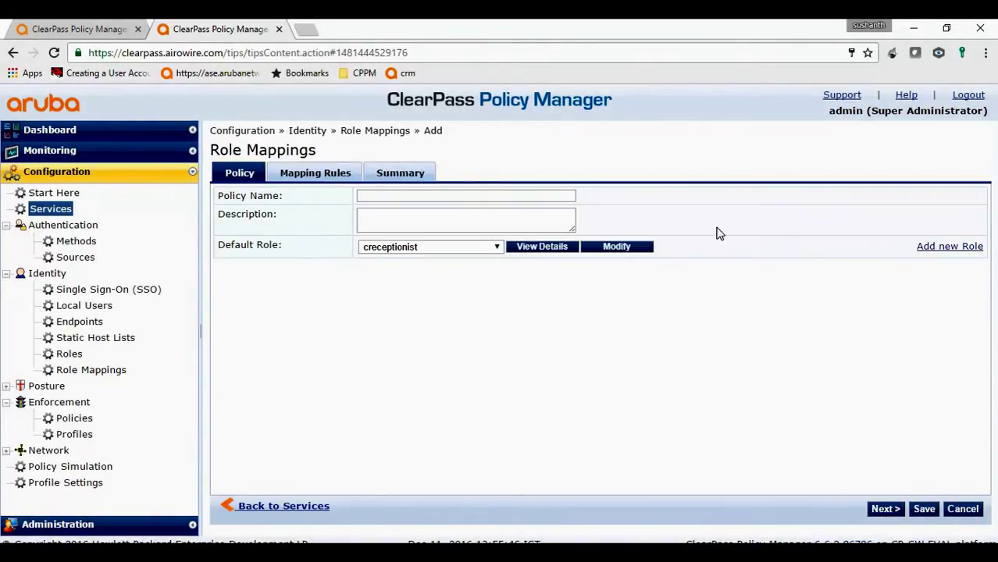
# Name the role mapping policy 'Ad Policy manager login' with default role [Other]
pyautogui.click(560, 196)
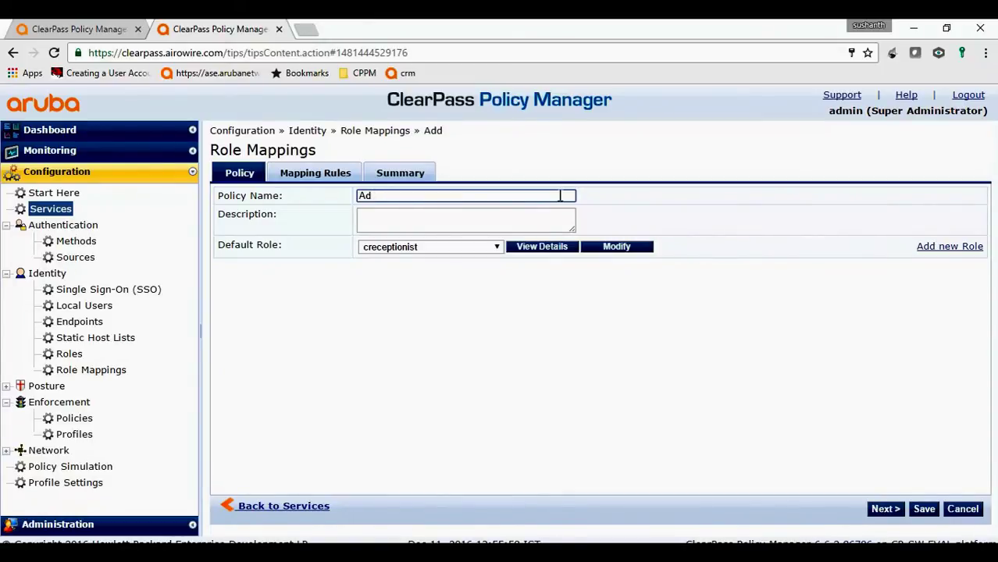
pyautogui.write('Ad Policy manager login')
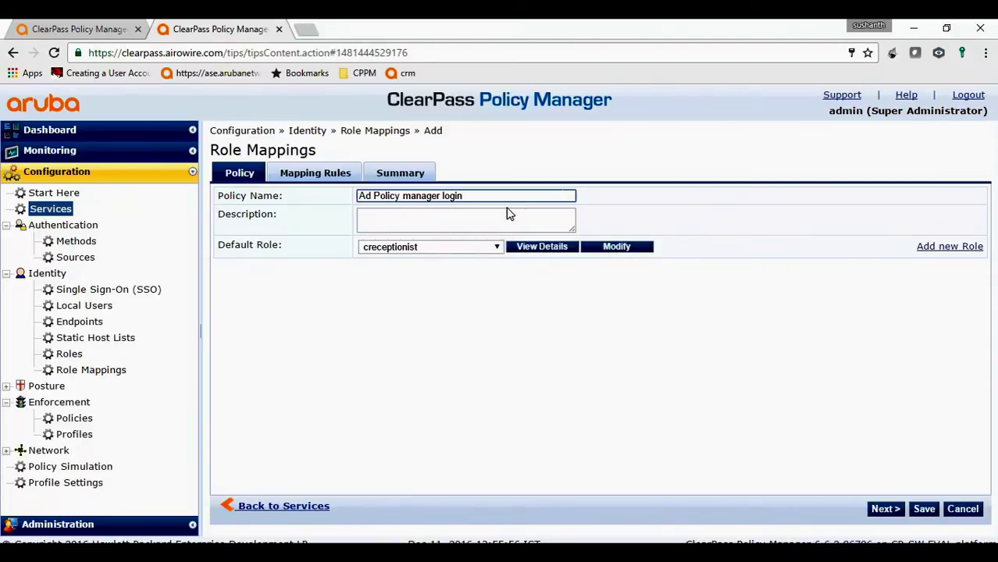
pyautogui.click(461, 246)
pyautogui.scroll(-1, 458, 363)
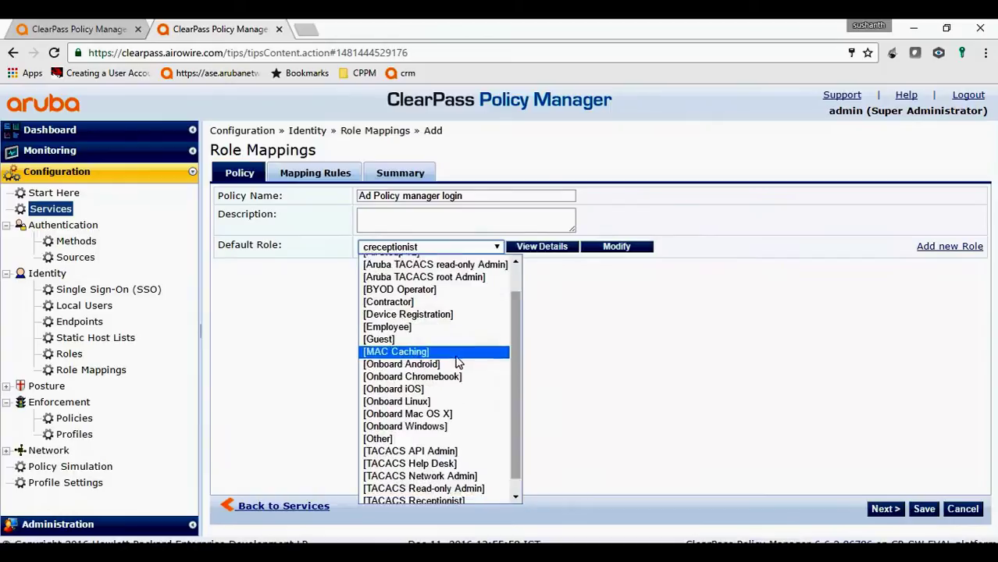
pyautogui.scroll(-1, 459, 363)
pyautogui.click(457, 419)
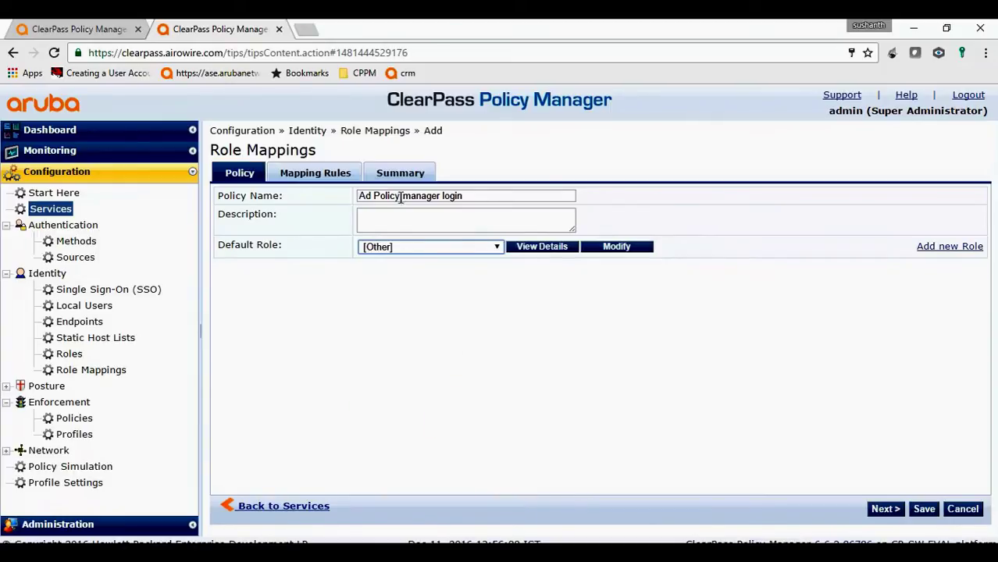
pyautogui.click(341, 177)
# Add a rule mapping Authorization:Airowire AD UserDN EXISTS to role [TACACS Super Admin]
pyautogui.click(312, 257)
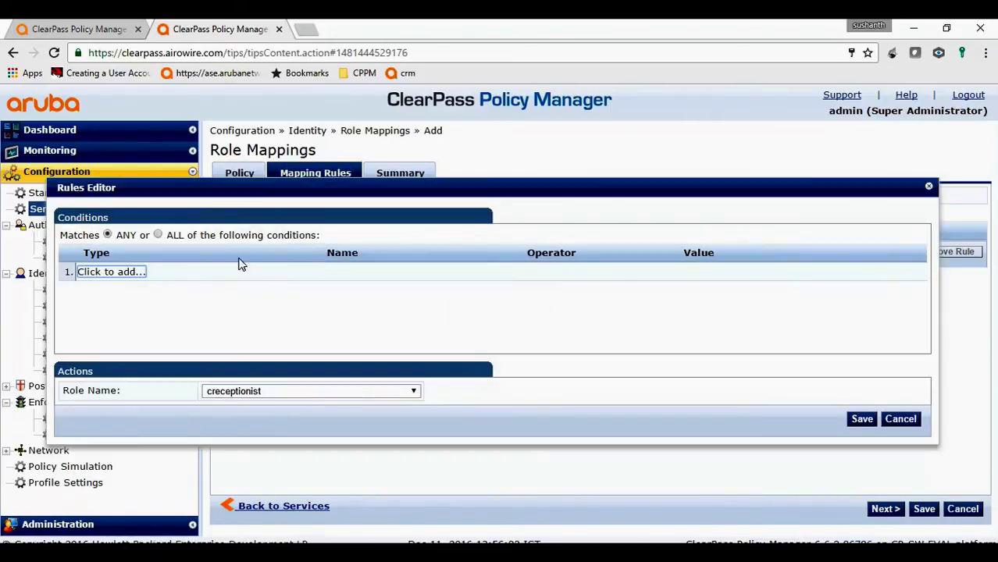
pyautogui.click(148, 273)
pyautogui.click(219, 271)
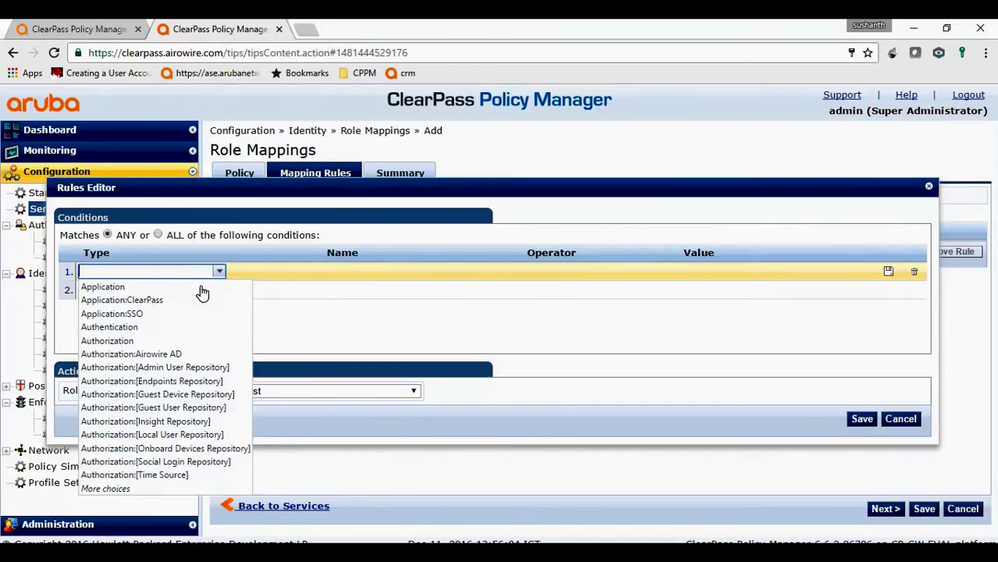
pyautogui.click(170, 355)
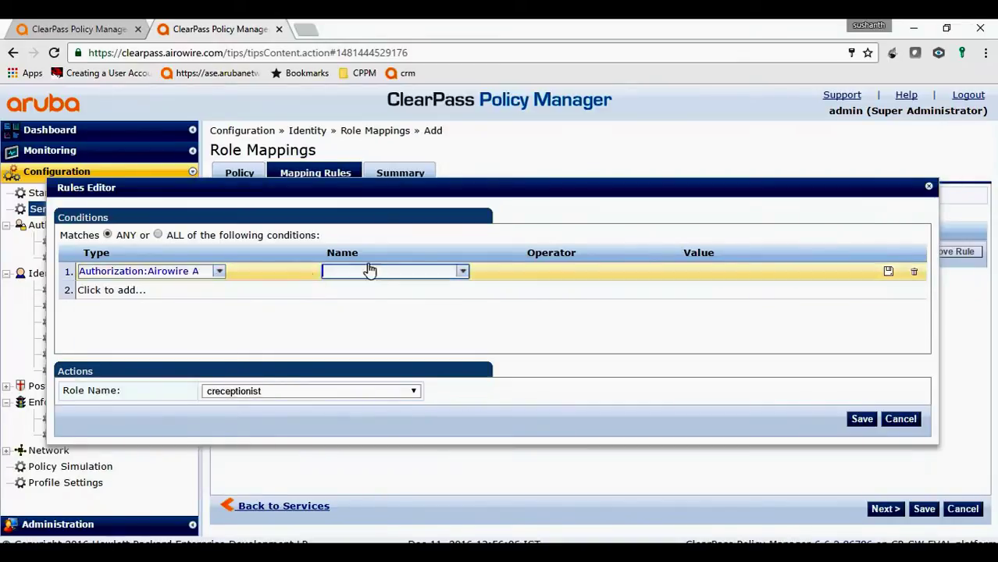
pyautogui.click(462, 272)
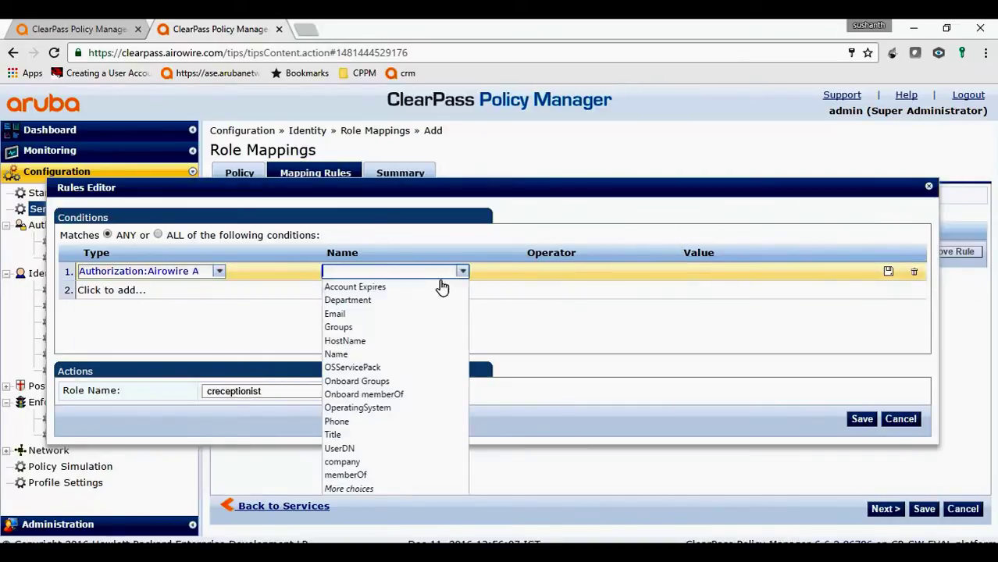
pyautogui.click(388, 449)
pyautogui.click(662, 272)
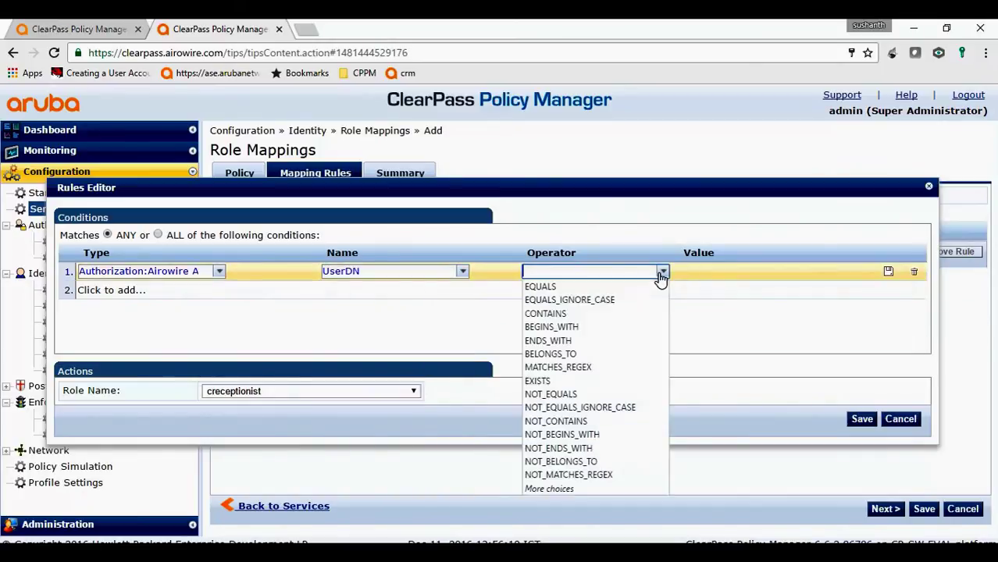
pyautogui.click(586, 381)
pyautogui.click(413, 391)
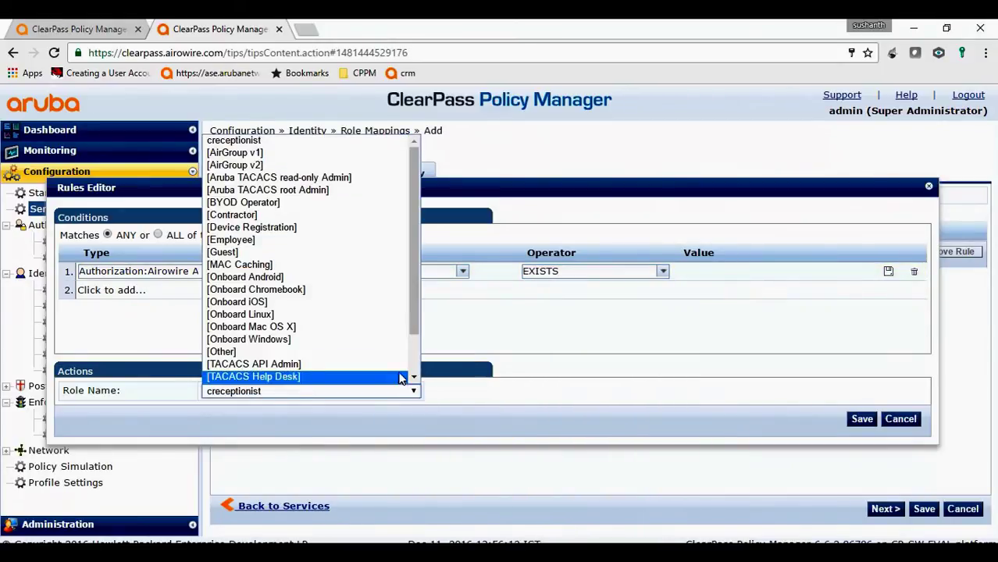
pyautogui.scroll(-2, 324, 378)
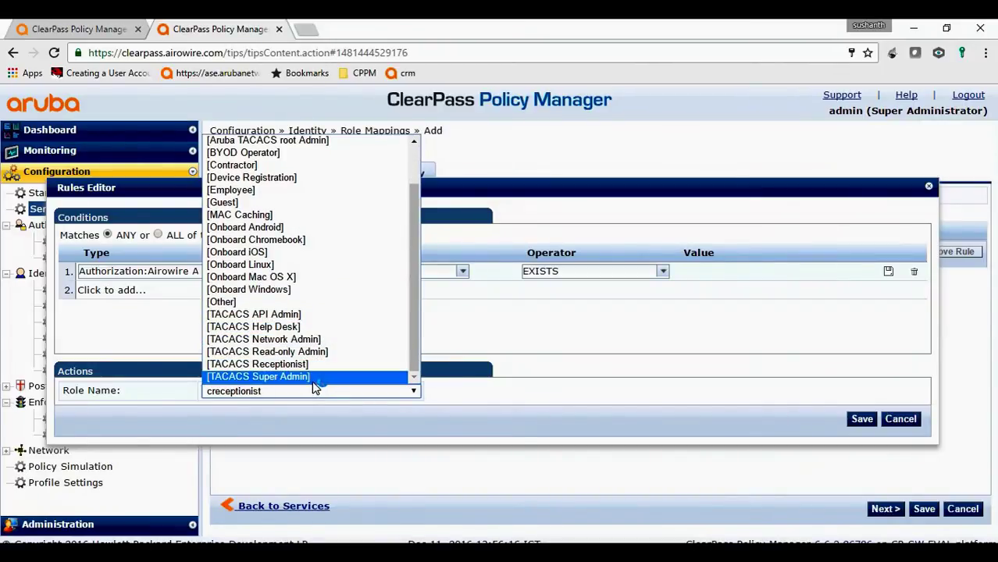
pyautogui.click(312, 379)
pyautogui.click(861, 419)
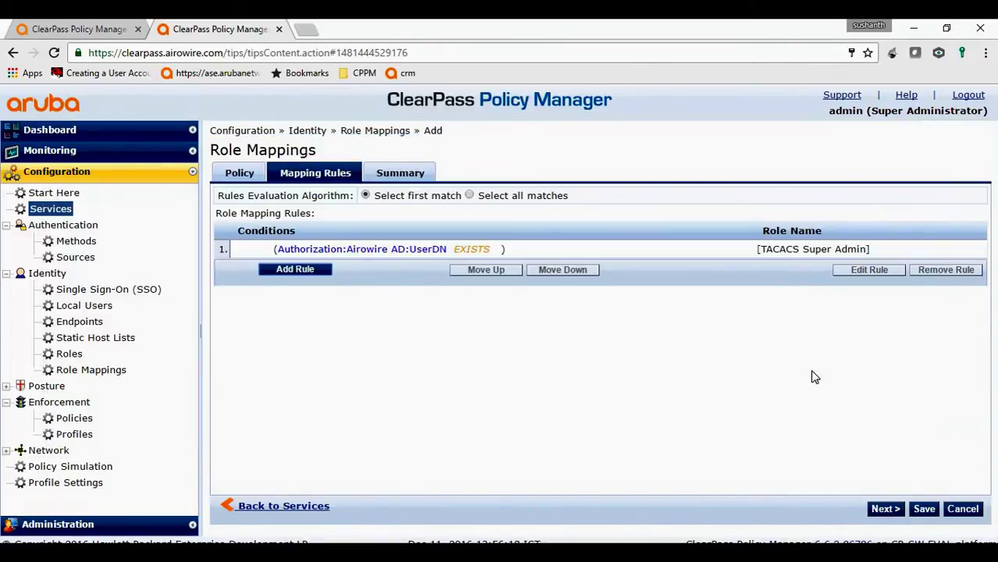
# Save the role mapping, set it as the copied service's Role Mapping Policy, and save the service
pyautogui.click(919, 508)
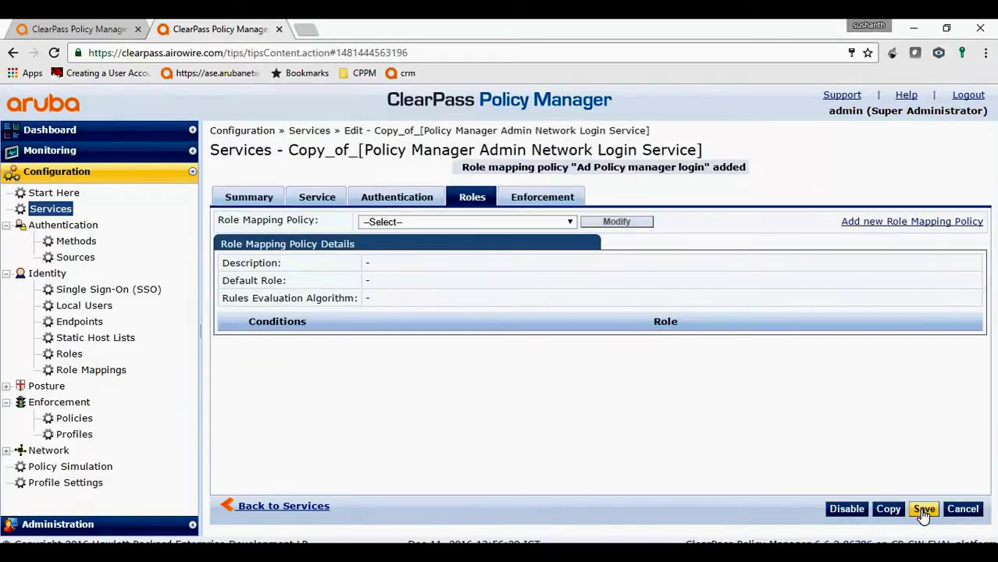
pyautogui.click(538, 225)
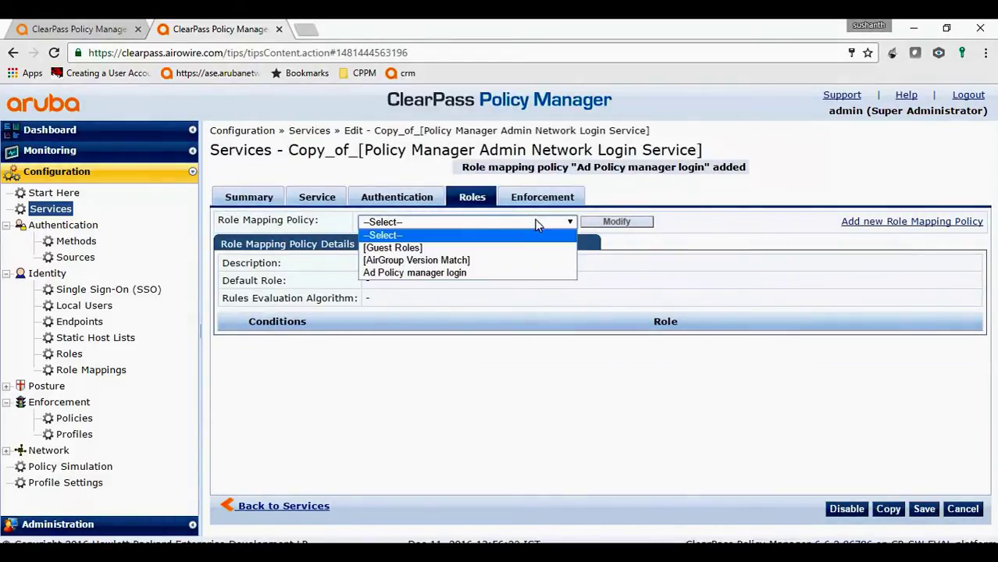
pyautogui.click(492, 272)
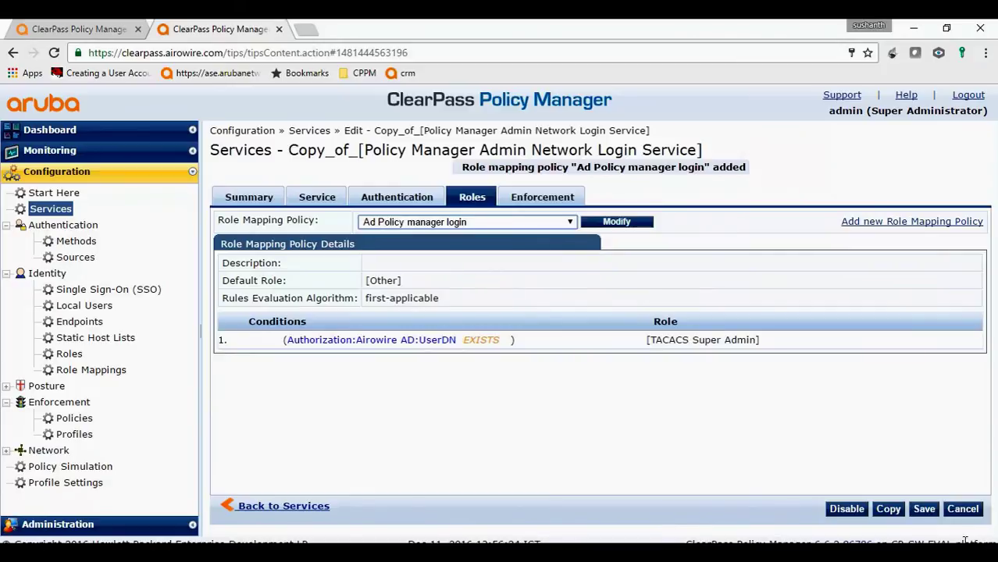
pyautogui.click(922, 509)
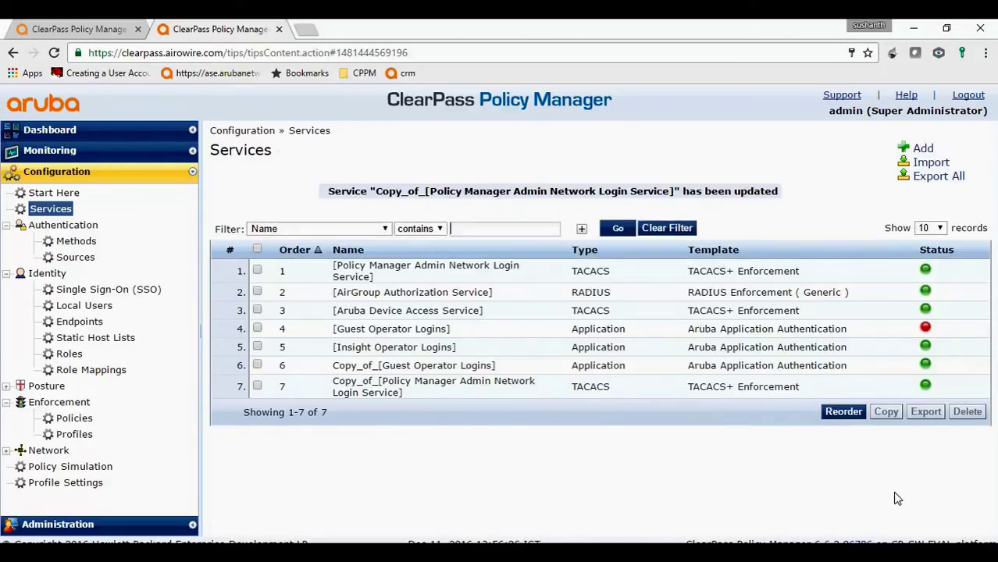
# Move the Copy_of admin login service to first position, save the order, and open it
pyautogui.click(825, 416)
pyautogui.click(457, 324)
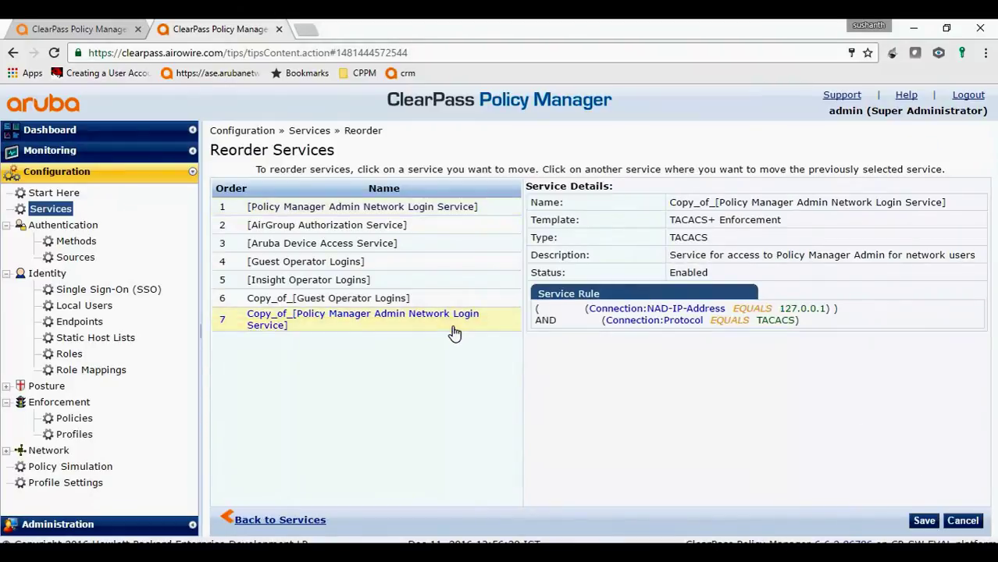
pyautogui.click(404, 202)
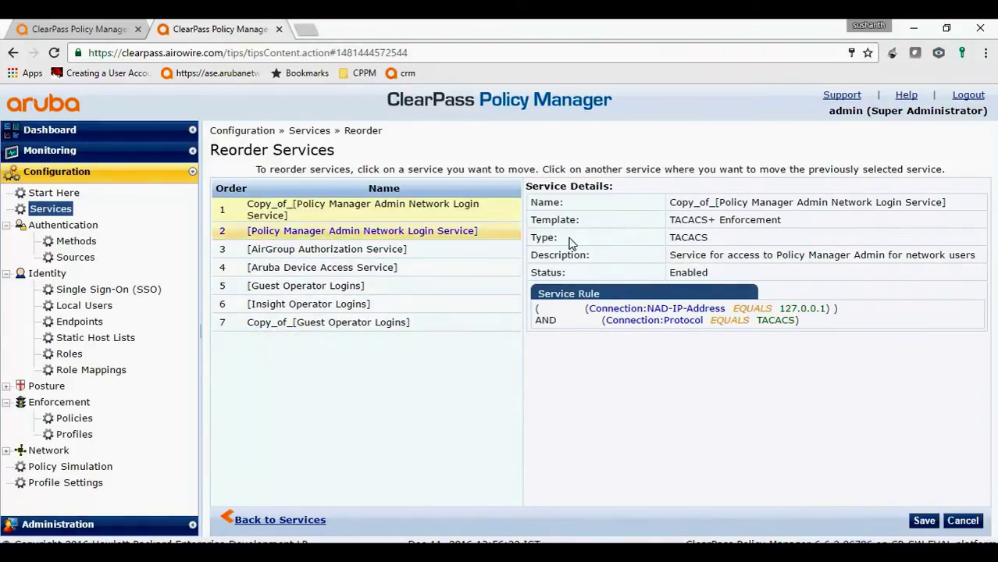
pyautogui.click(931, 520)
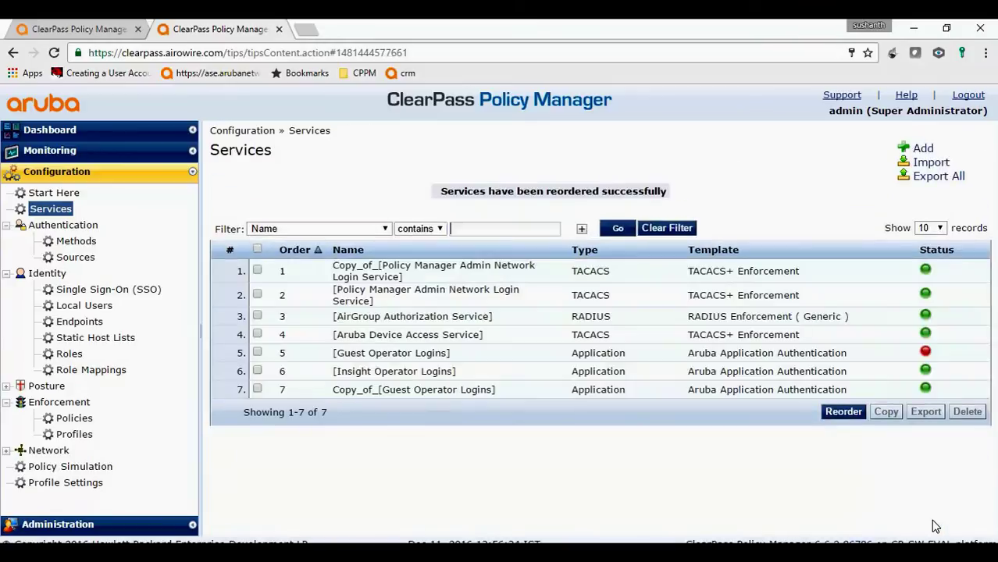
pyautogui.click(647, 283)
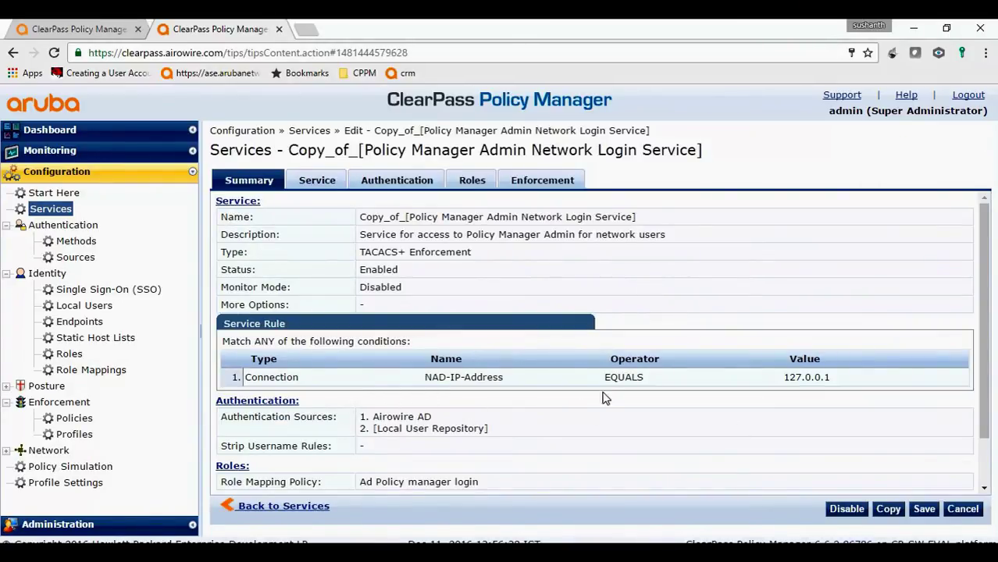
# Review the copy's Airowire AD source, role mapping and TACACS Super Admin enforcement, then save it
pyautogui.scroll(-2, 606, 395)
pyautogui.scroll(2, 608, 394)
pyautogui.moveTo(374, 417); pyautogui.dragTo(443, 412)
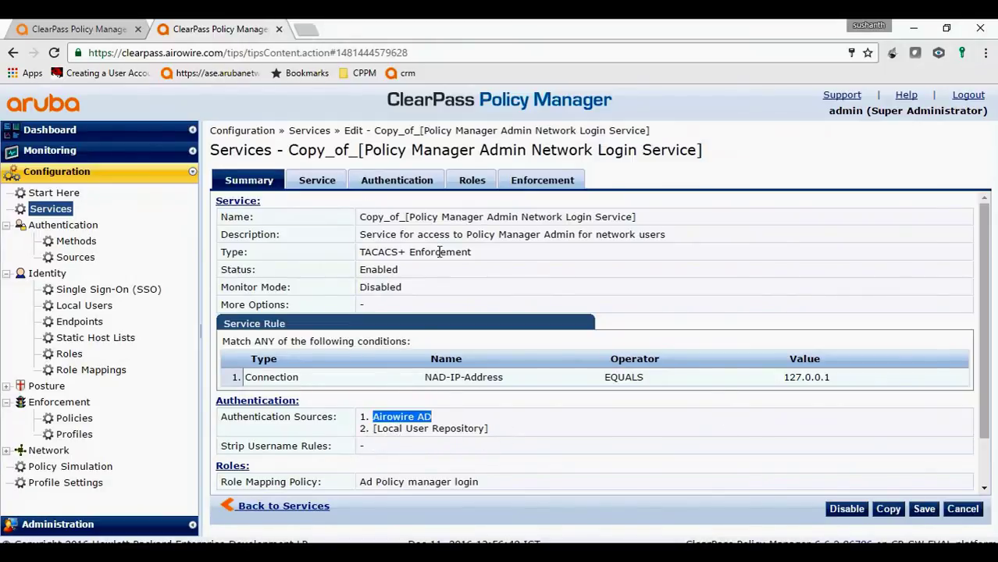
pyautogui.click(374, 179)
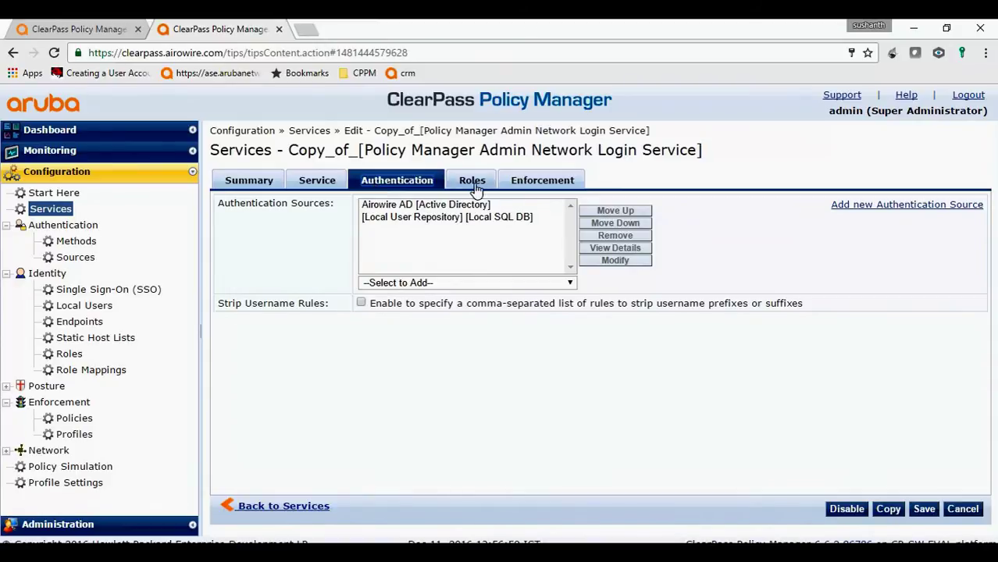
pyautogui.click(480, 190)
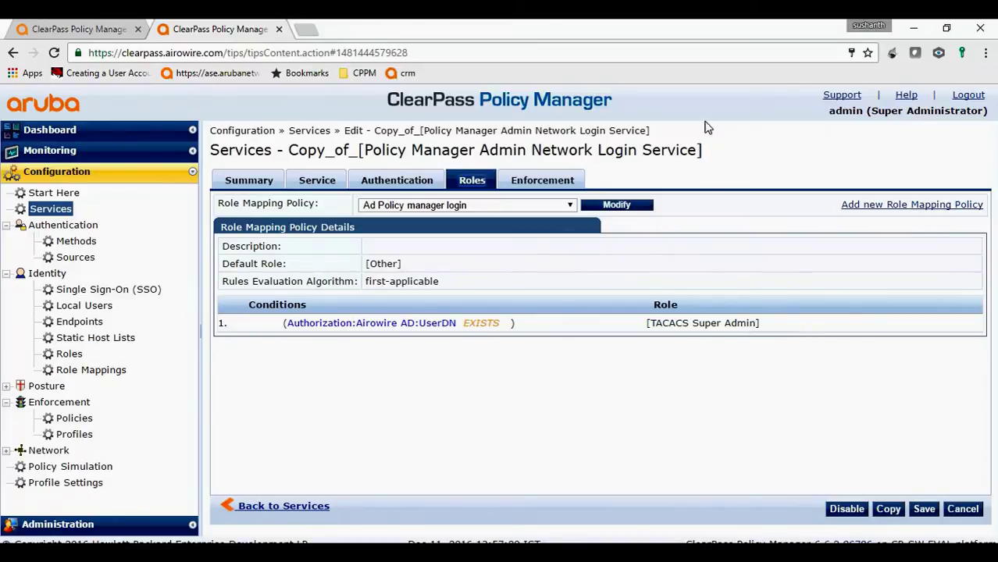
pyautogui.click(547, 185)
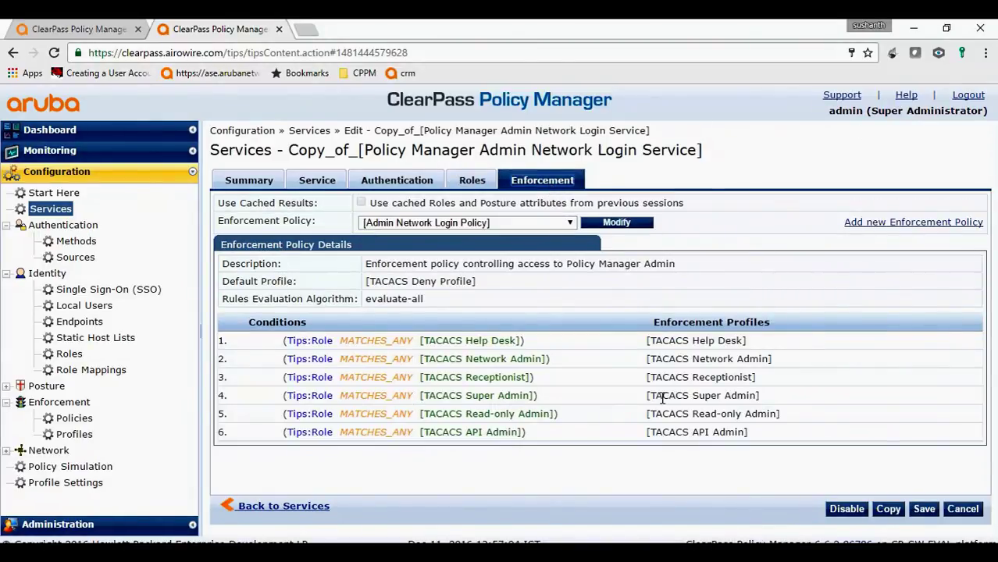
pyautogui.moveTo(645, 396); pyautogui.dragTo(764, 401)
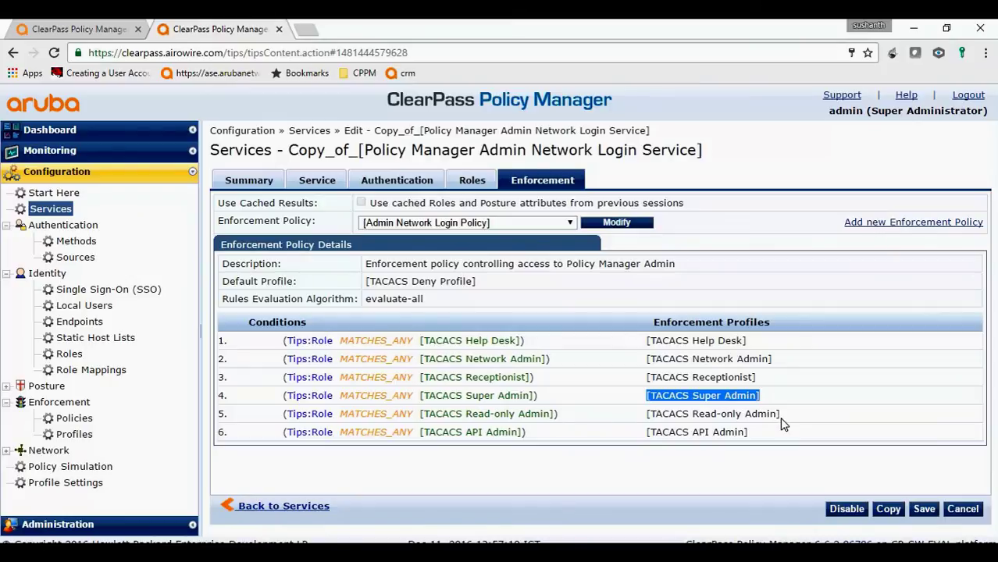
pyautogui.click(924, 509)
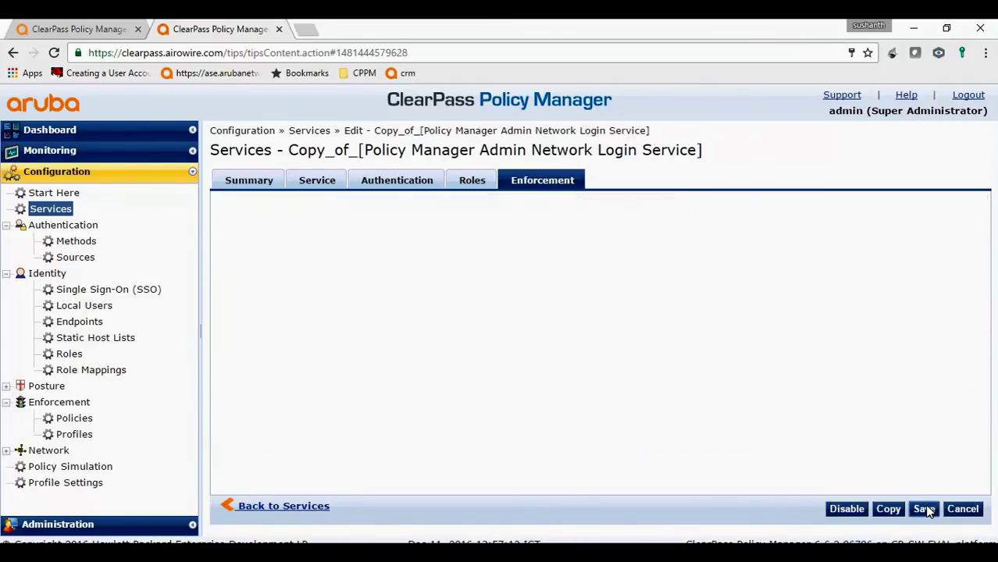
# Log out and sign in with the AD user's username and password, dismissing the password-manager prompt
pyautogui.click(969, 95)
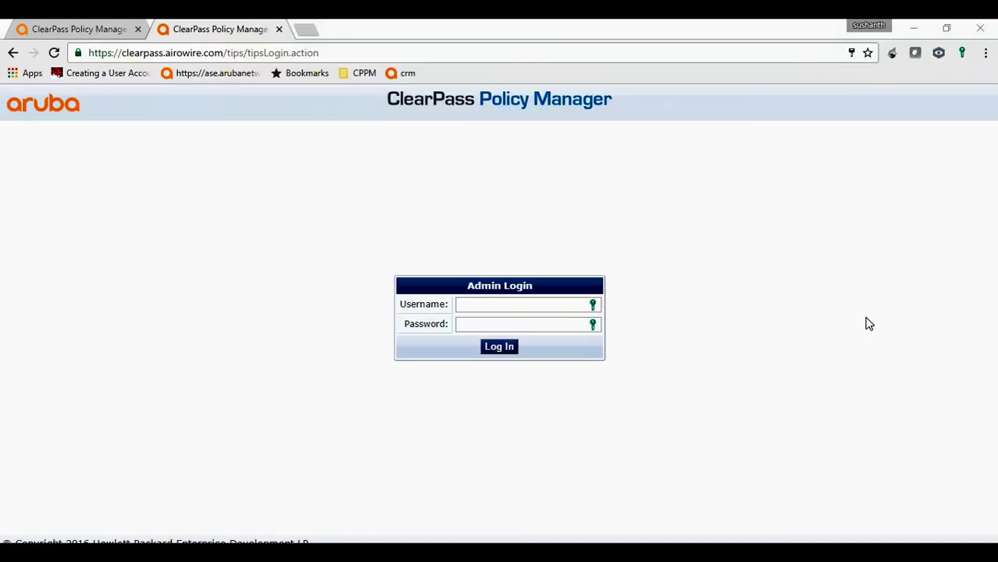
pyautogui.click(543, 304)
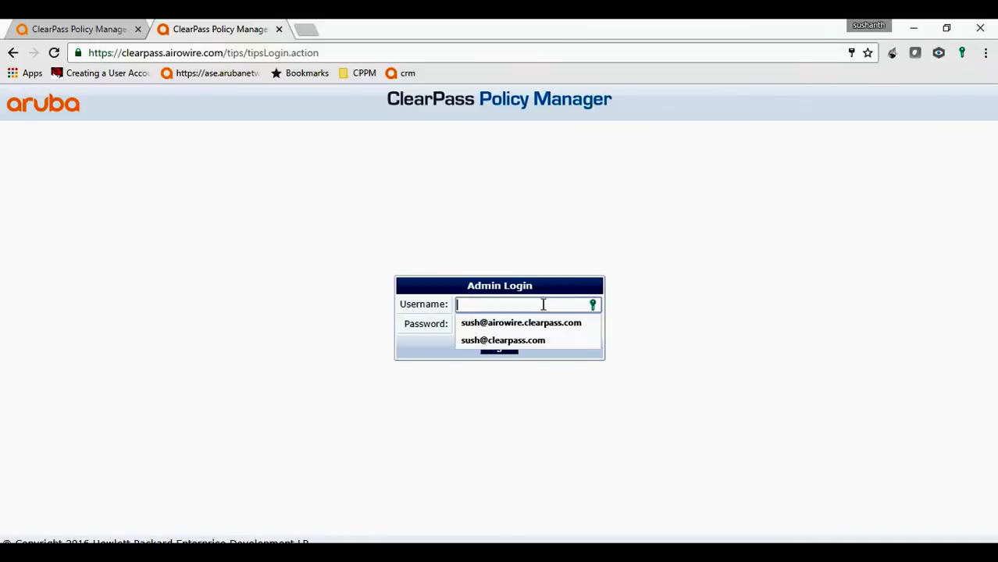
pyautogui.write('sush')
pyautogui.press('Tab')
pyautogui.write('•••')
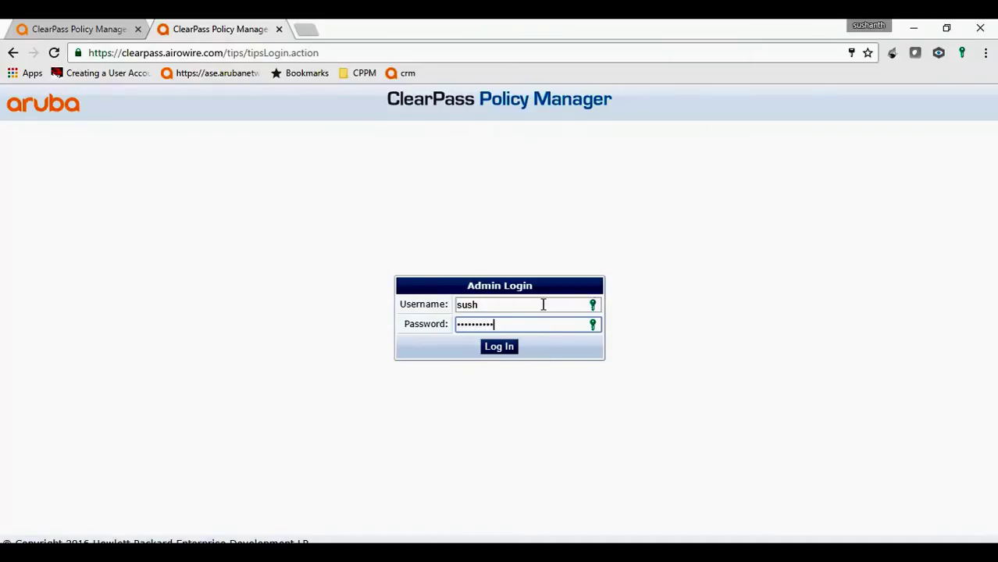
pyautogui.press('Return')
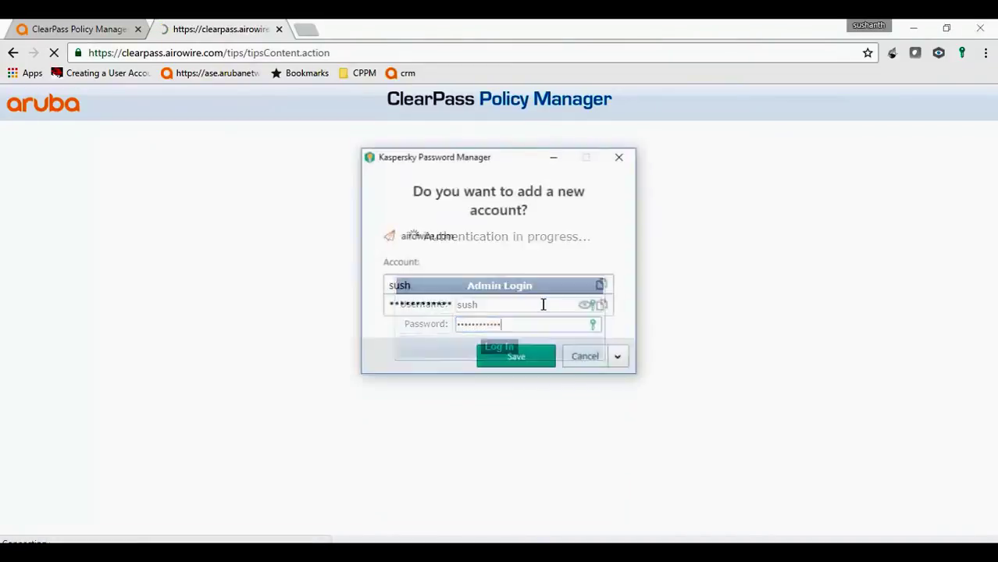
pyautogui.click(621, 155)
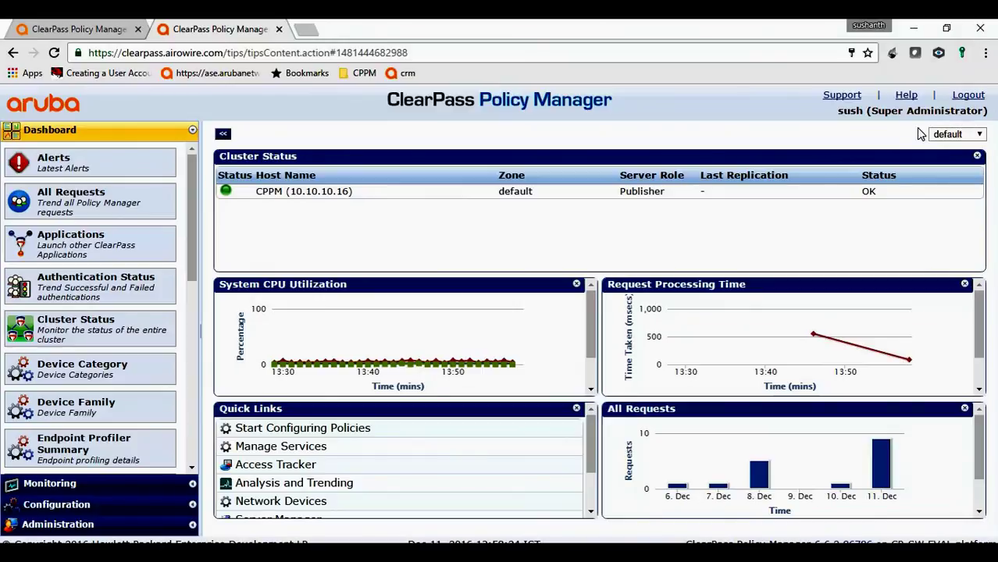
# Open the newest login request in Monitoring > Access Tracker
pyautogui.click(109, 486)
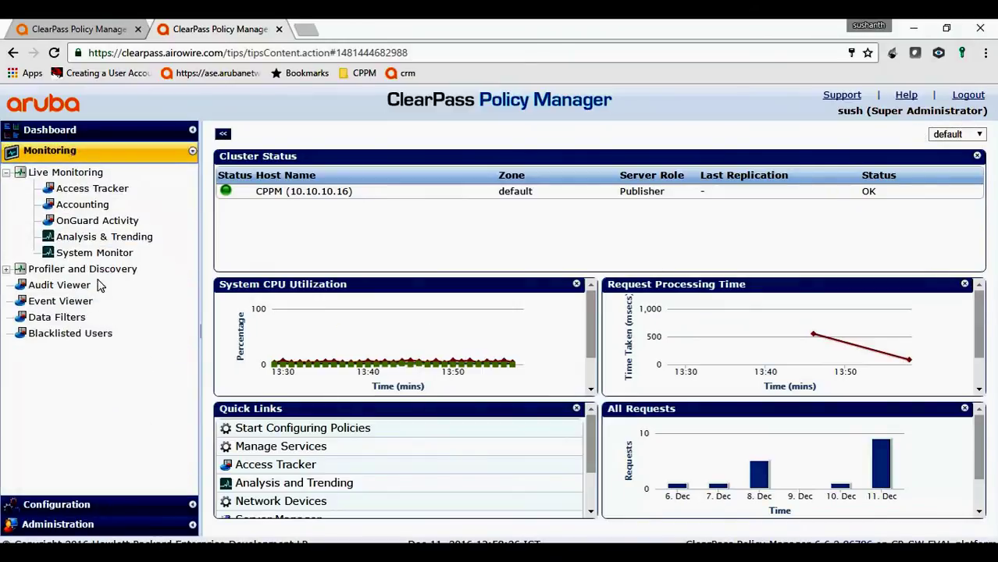
pyautogui.click(92, 189)
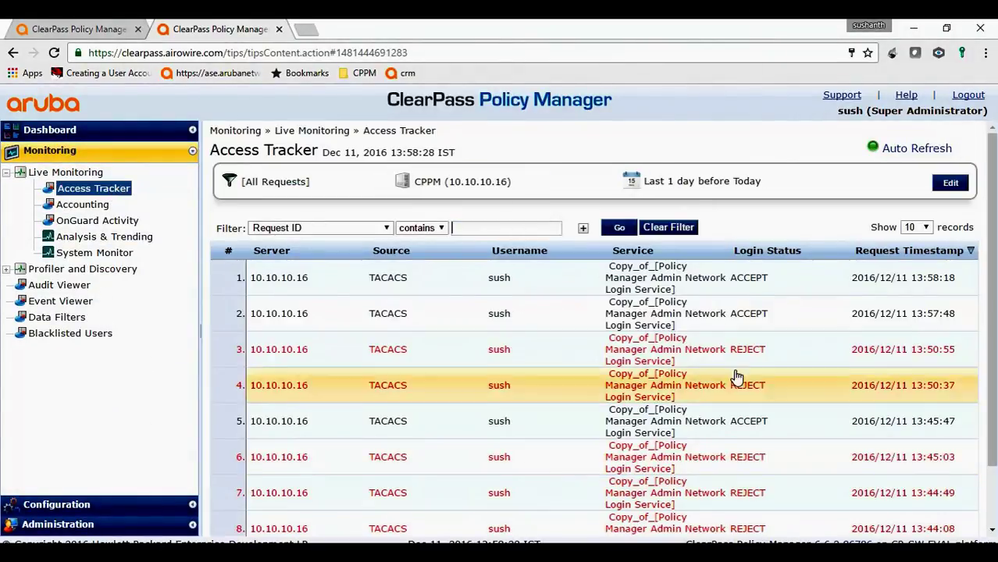
pyautogui.click(568, 283)
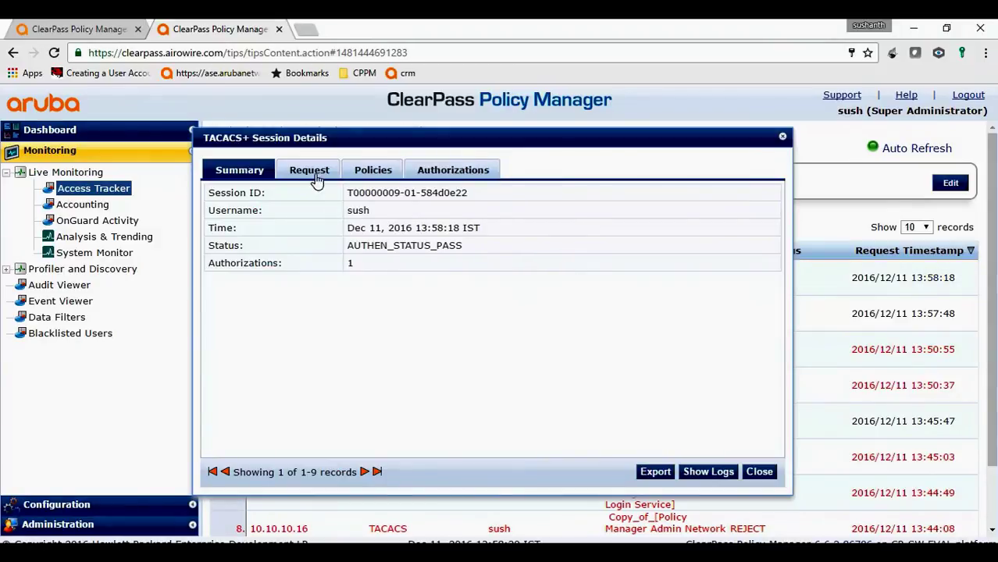
# Check the Request, Authorizations and Policies tabs confirm Airowire AD and TACACS Super Admin, then close
pyautogui.click(316, 180)
pyautogui.click(310, 355)
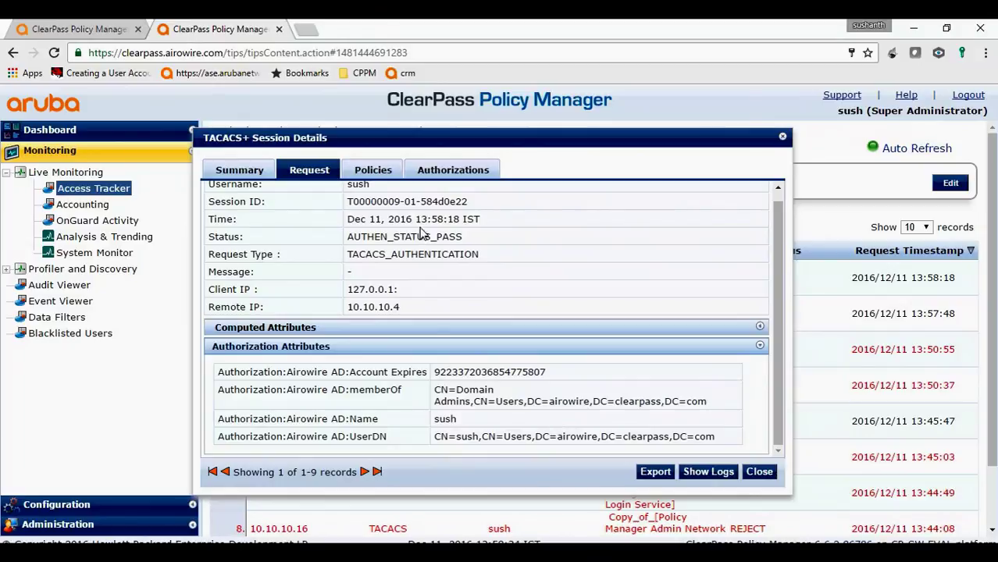
pyautogui.click(374, 170)
pyautogui.click(450, 171)
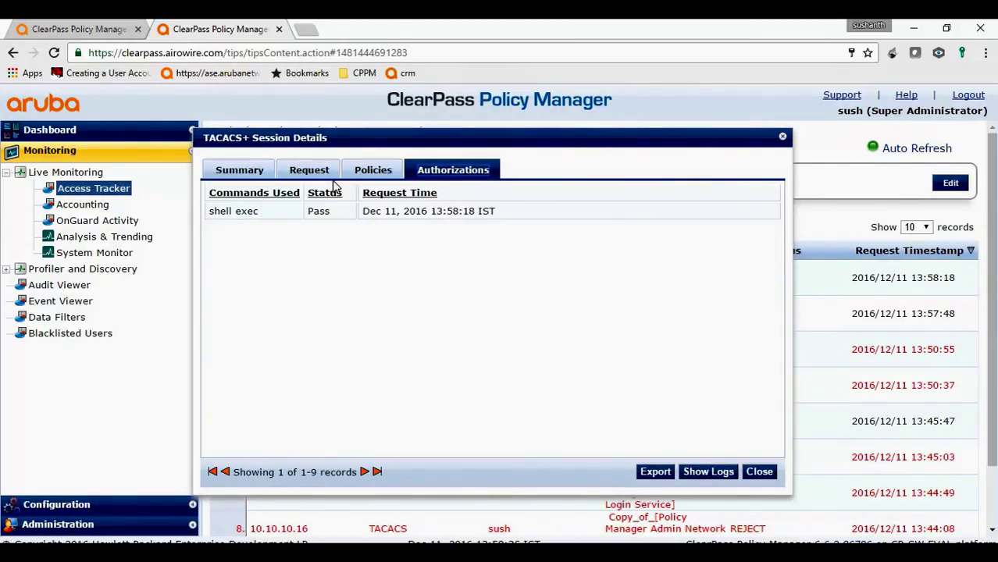
pyautogui.click(371, 171)
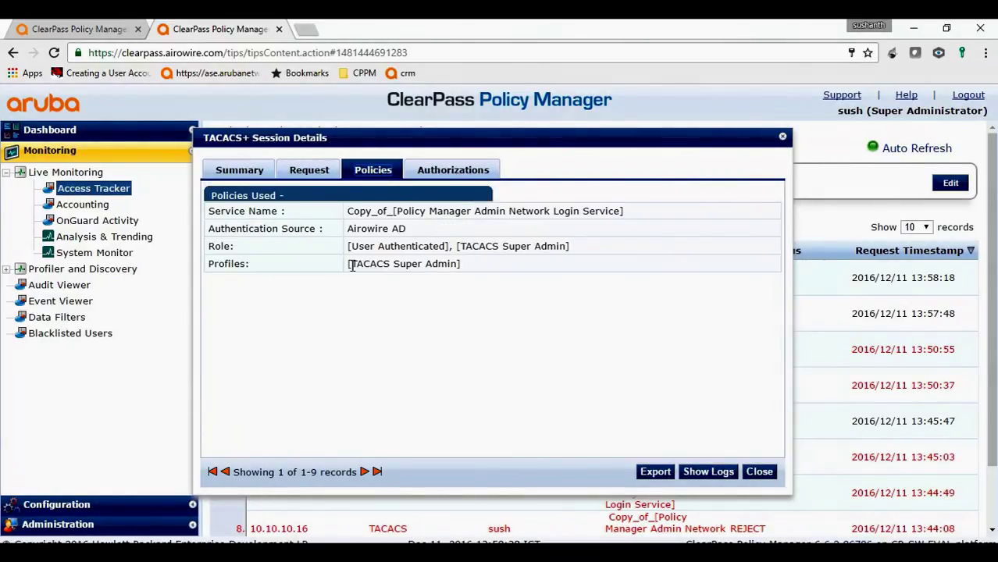
pyautogui.click(759, 472)
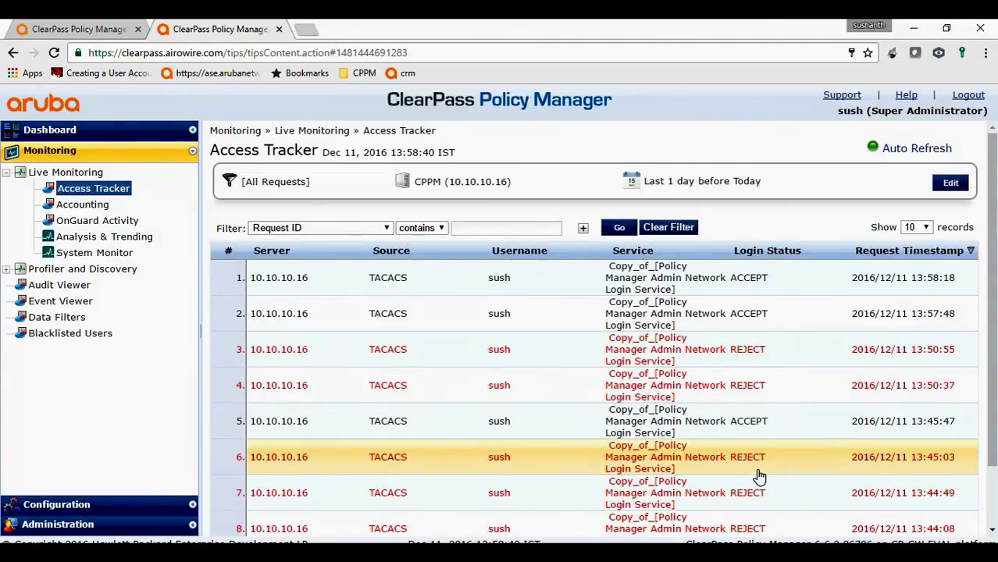